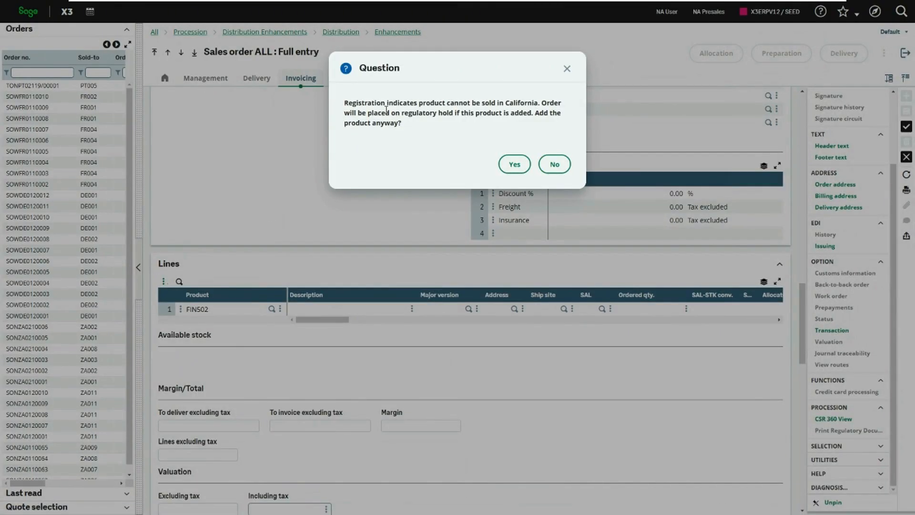
- Decline adding the restricted product to the sales order and change the delivery address to CORP
click(555, 164)
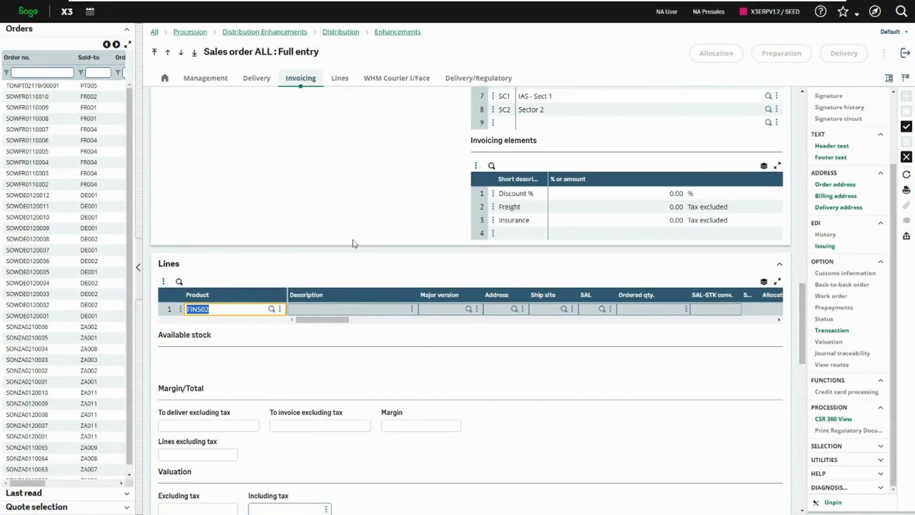
scroll(255, 268, up, 5)
scroll(255, 269, up, 6)
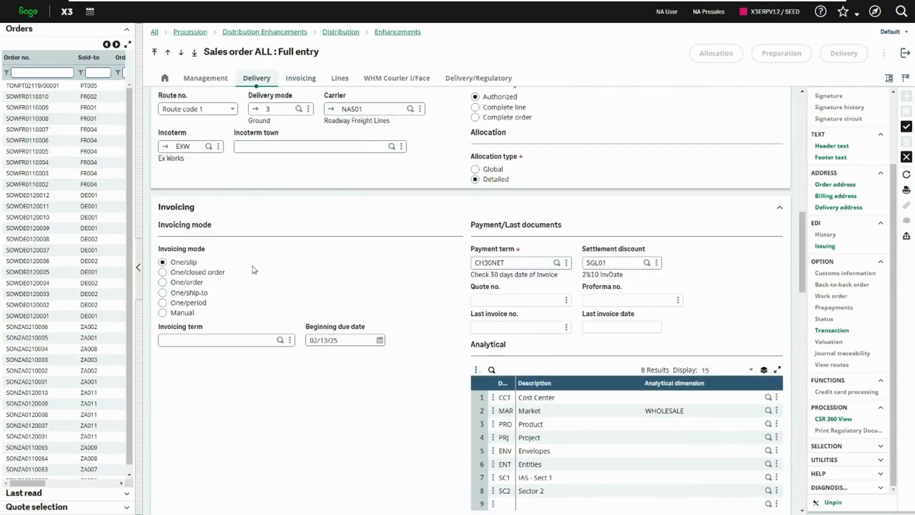
click(209, 230)
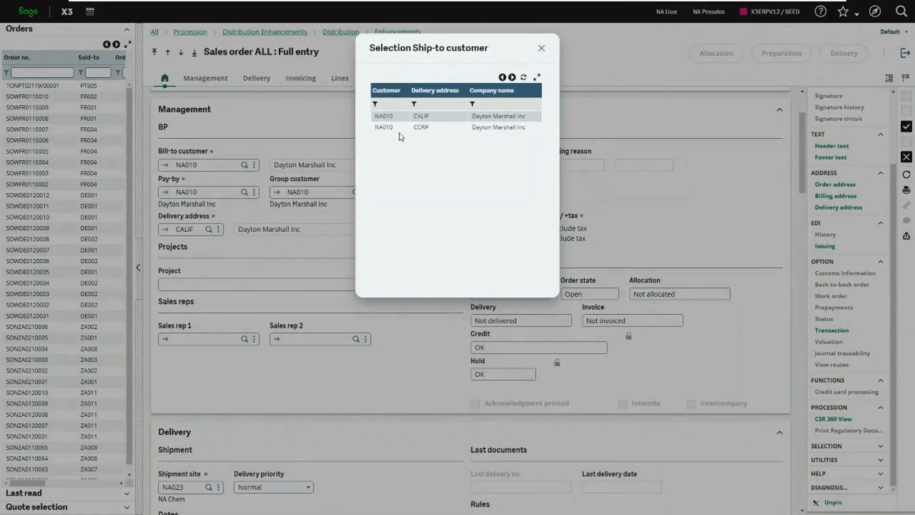
click(420, 127)
click(515, 154)
- Enter product FIN502 on the first line of the sales order
text(Fi)
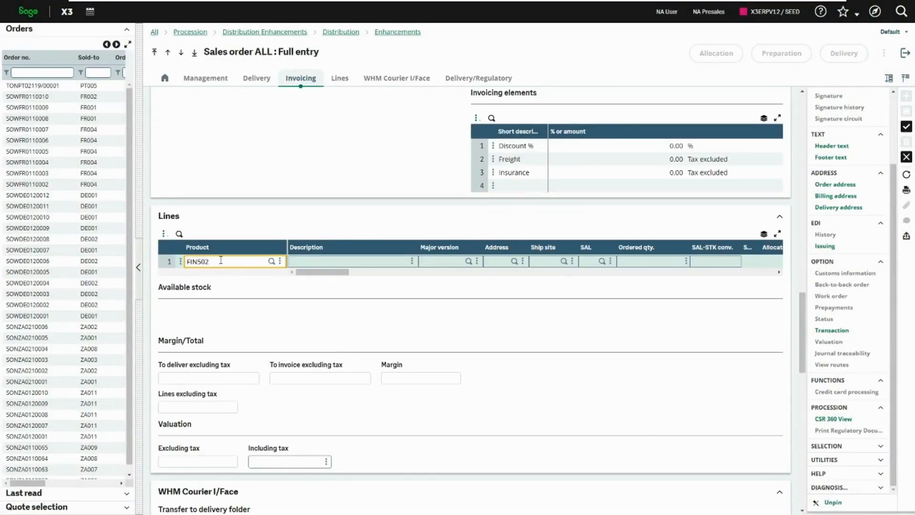
key(Tab)
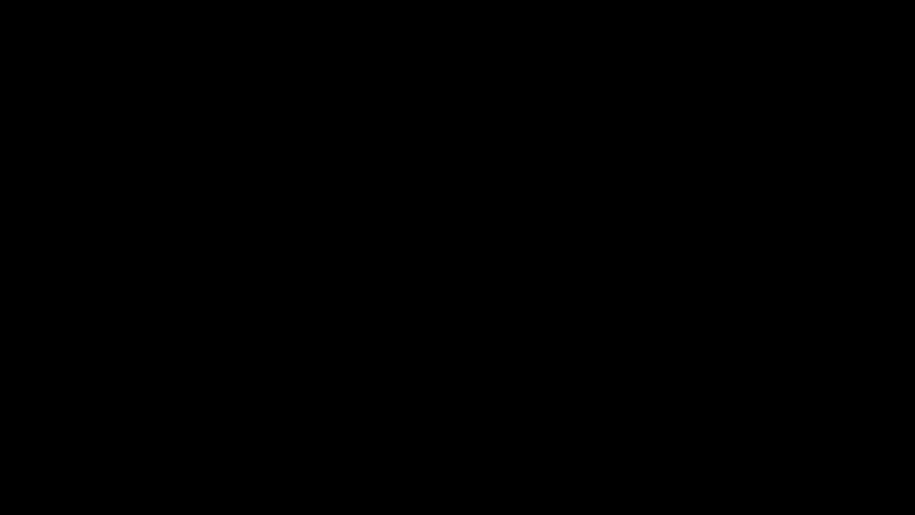
- Open the Pick ticket function under Picking in the Sage X3 mobile app and enter pick ticket PICNA0230330
click(382, 174)
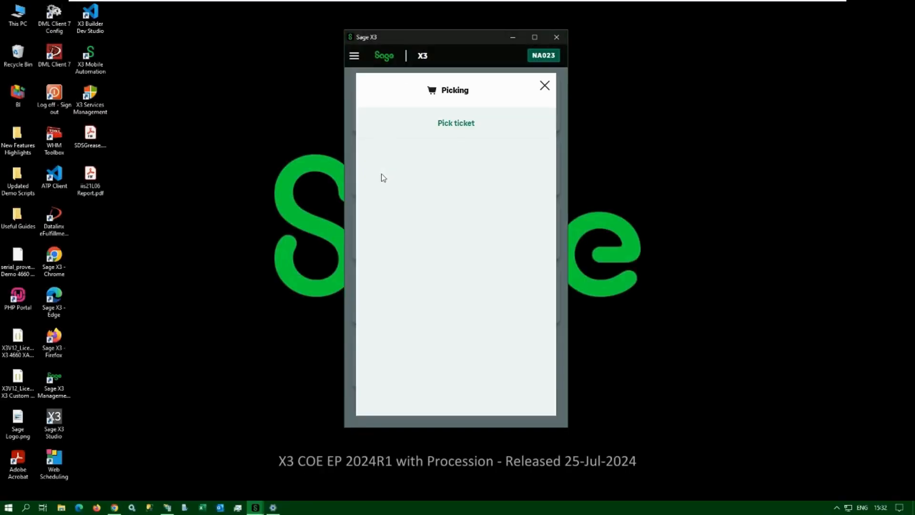
click(469, 125)
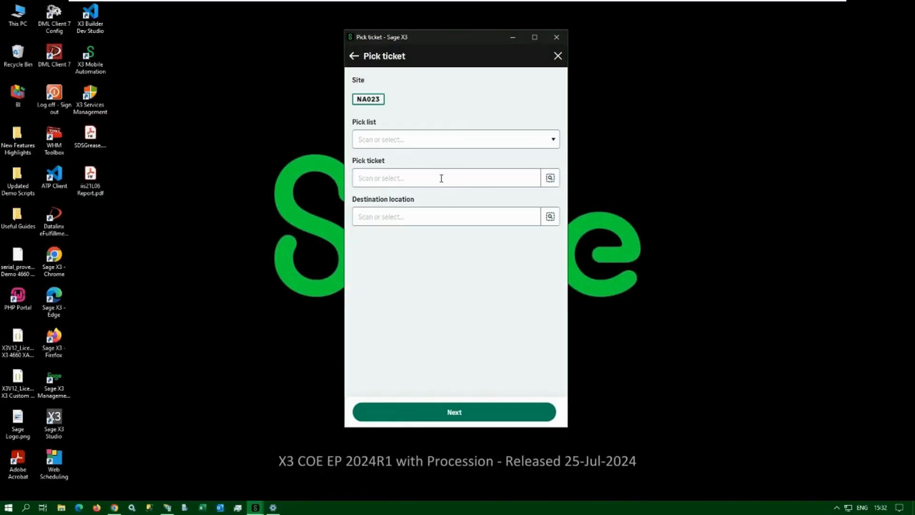
right_click(442, 178)
click(458, 274)
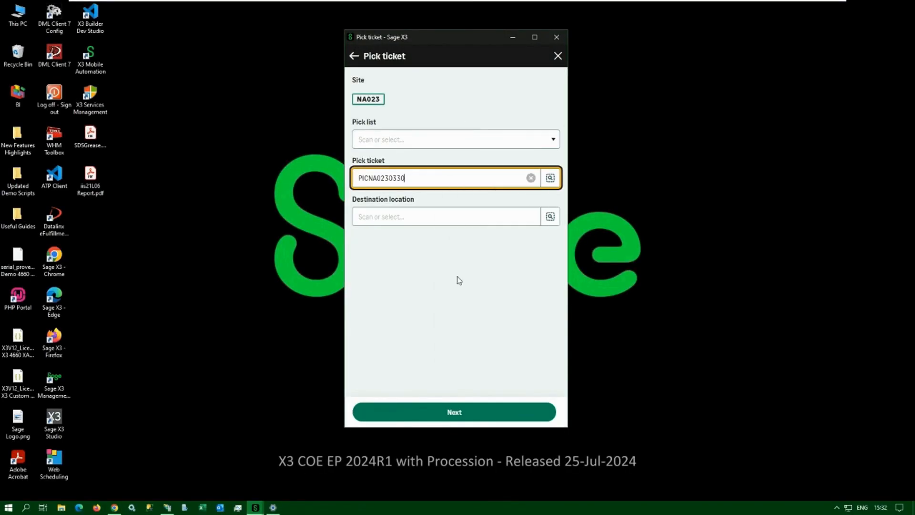
key(Return)
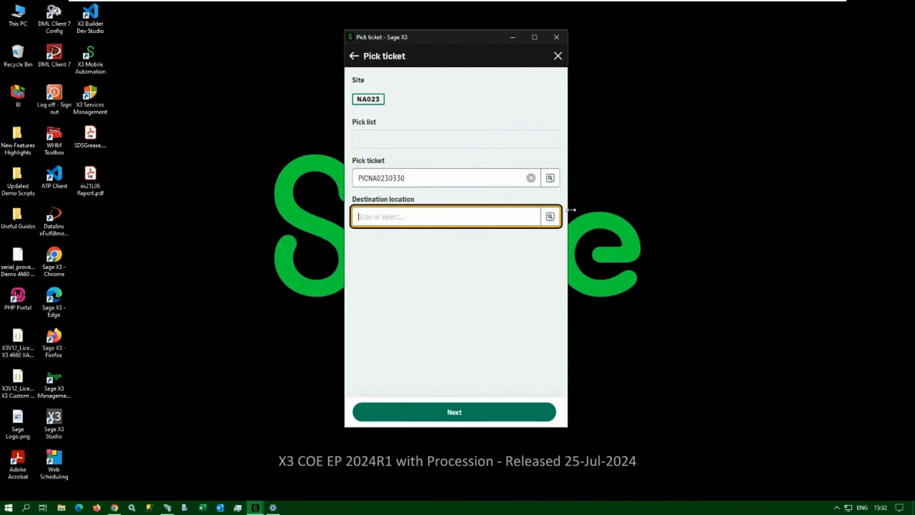
- Choose STO05 as the destination location for the pick ticket
click(550, 217)
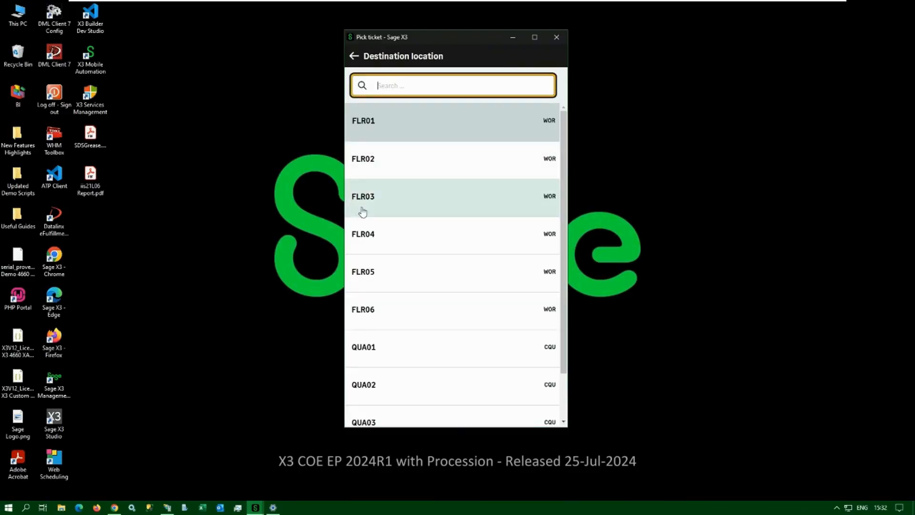
scroll(374, 280, down, 3)
scroll(374, 281, down, 3)
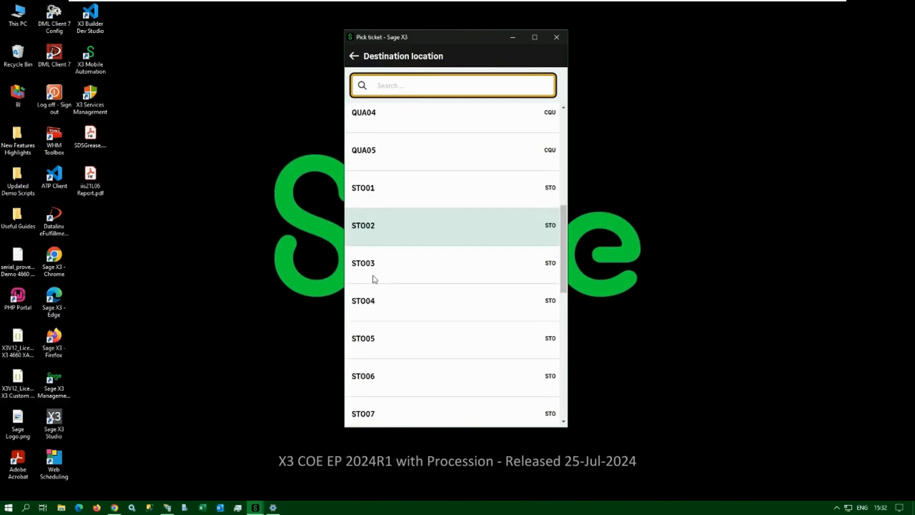
click(370, 341)
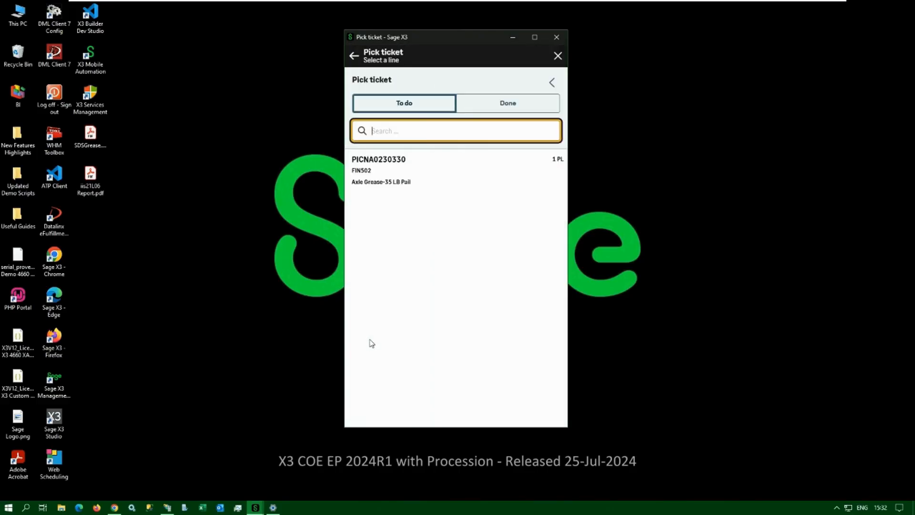
- Check the details of the FIN502 pick line, submit it and set the pick ticket to Deliverable
click(385, 167)
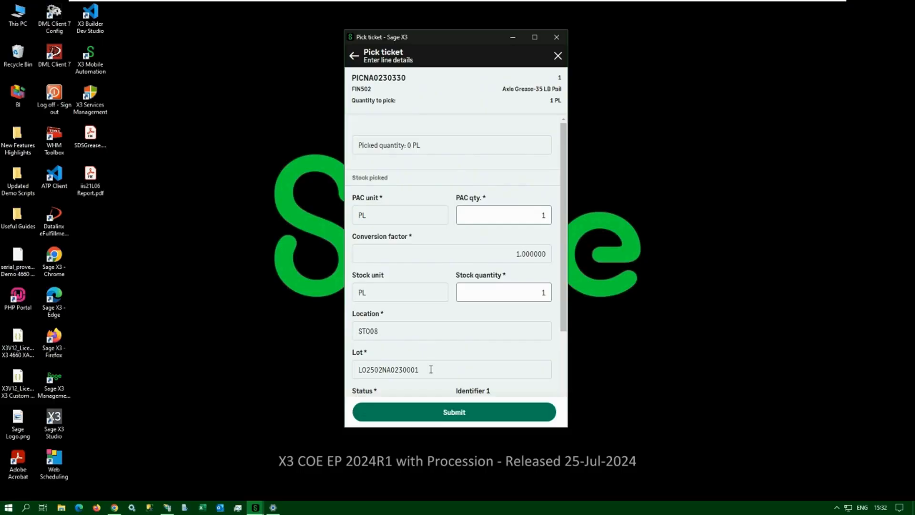
scroll(431, 369, down, 3)
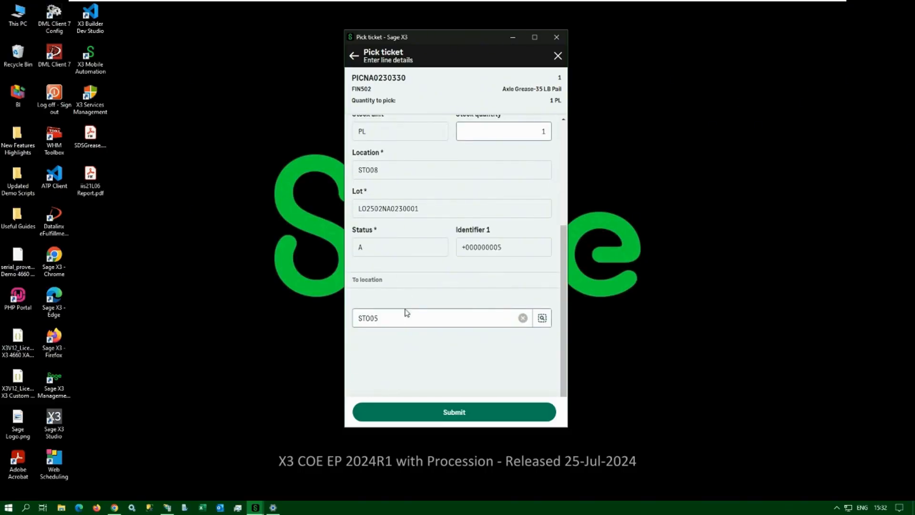
scroll(437, 303, up, 2)
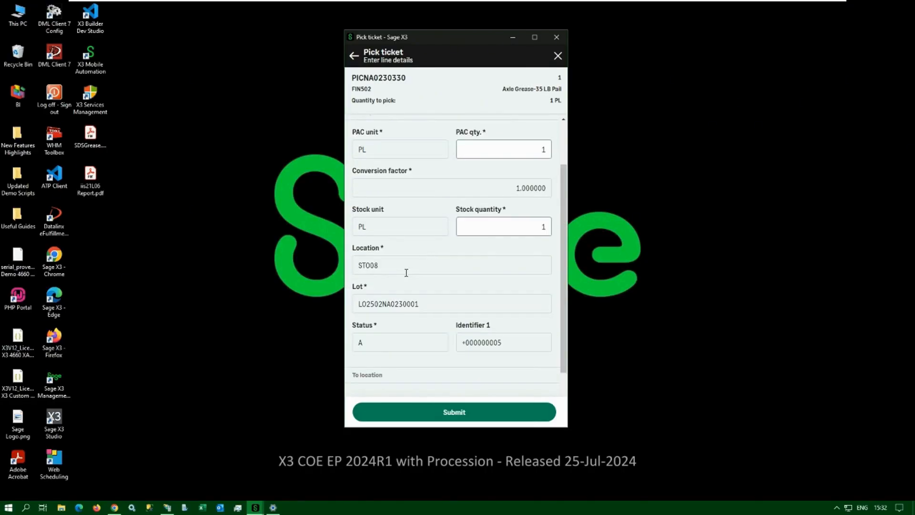
click(453, 419)
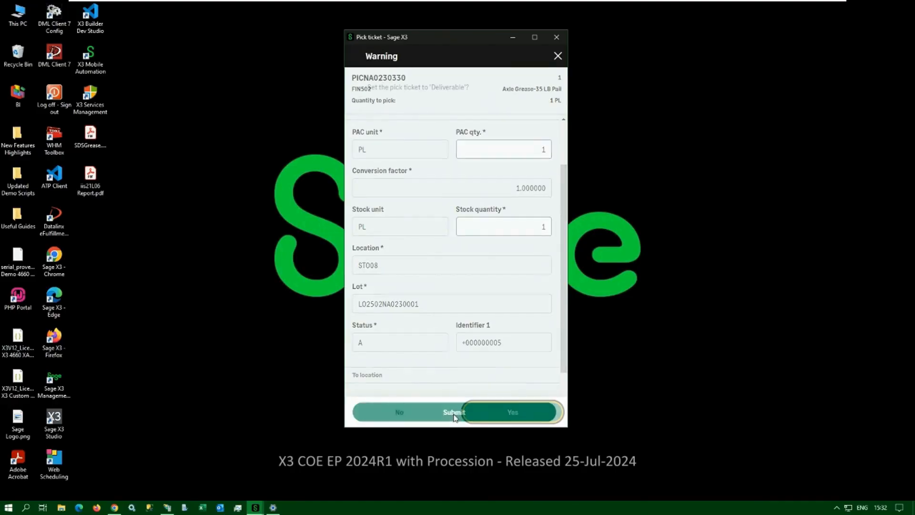
click(511, 415)
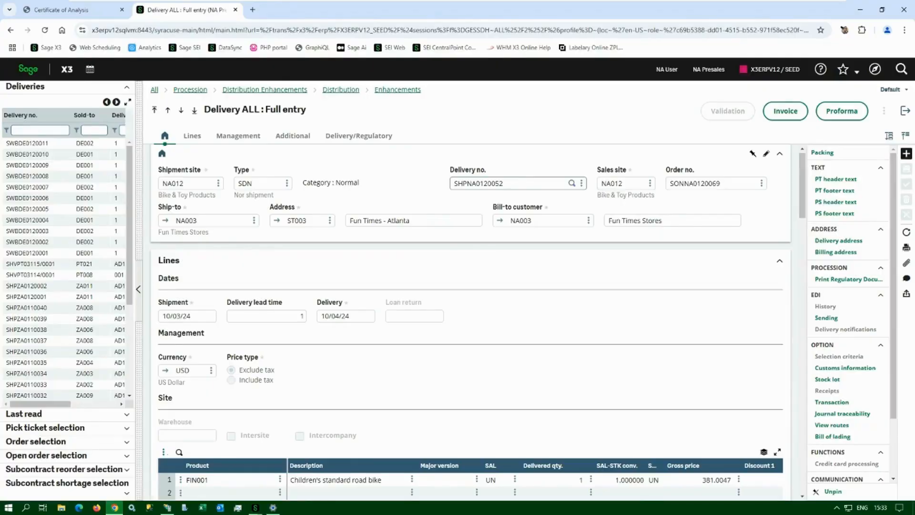
- Start a new delivery in the browser version of Sage X3 with Dayton Marshall Inc as the ship-to customer
click(906, 153)
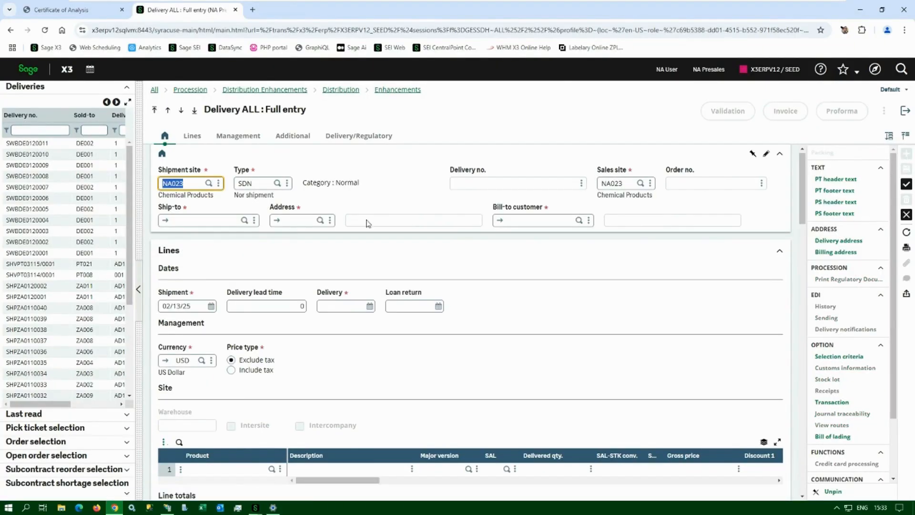
click(217, 221)
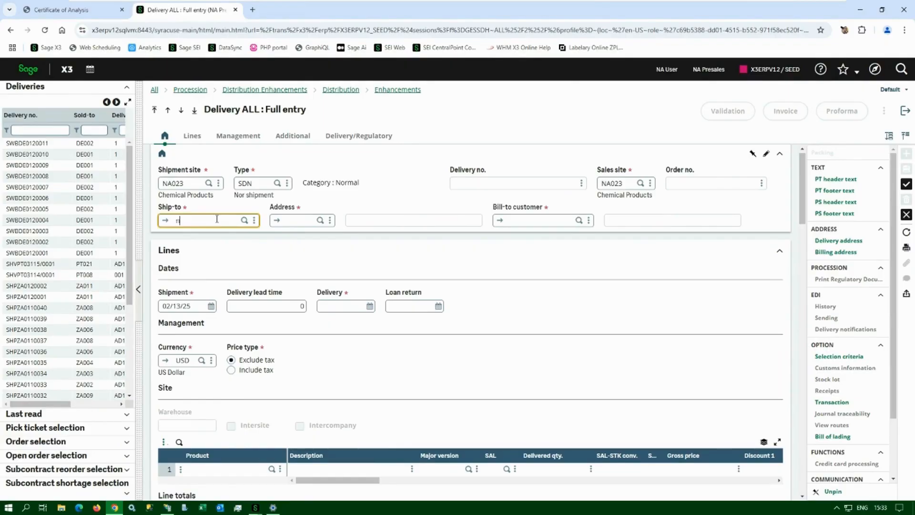
text(na010)
key(Tab)
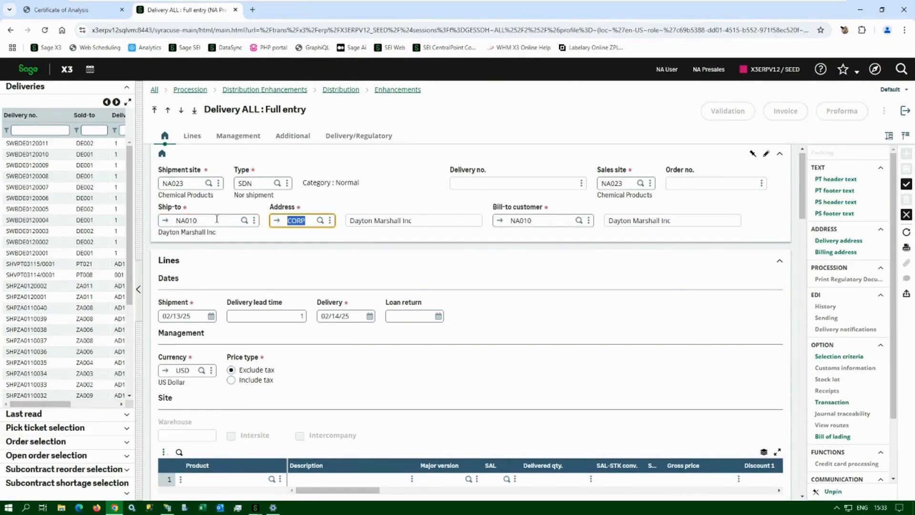
- Load pick ticket PICNA0230330 into the delivery, check the line's lot and create the delivery
click(45, 427)
click(11, 171)
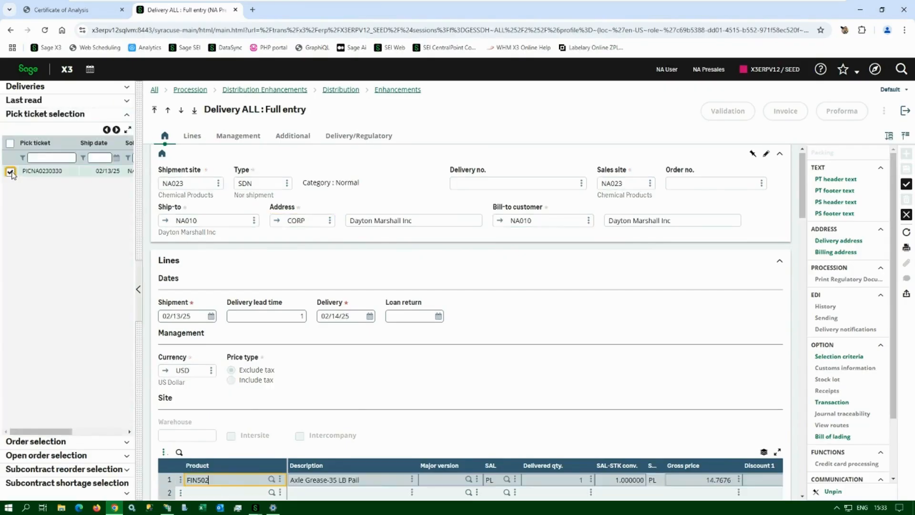
scroll(405, 272, down, 5)
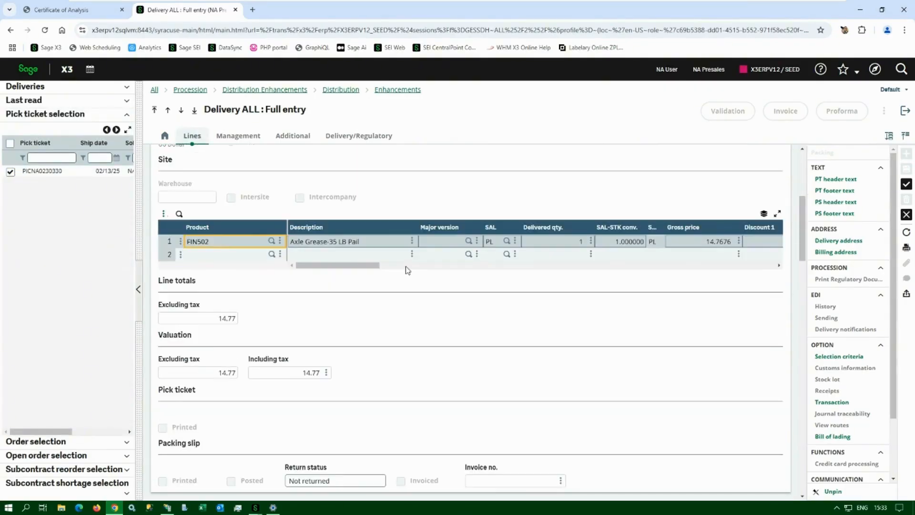
drag(339, 266, 522, 271)
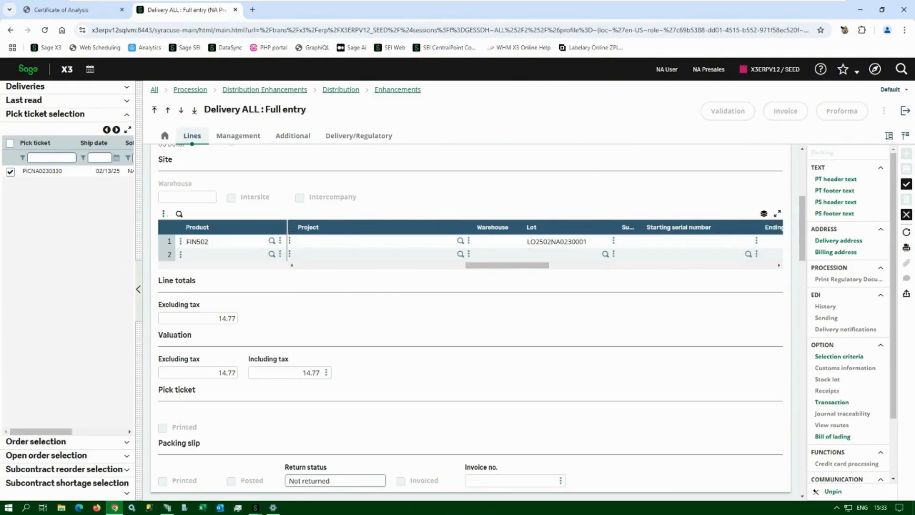
click(907, 184)
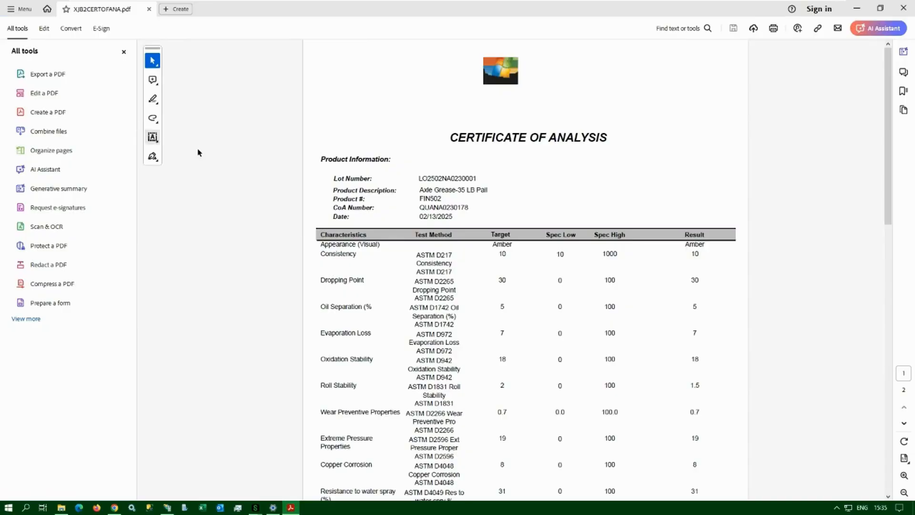
- Review the test characteristics and results throughout the certificate of analysis PDF for the axle grease lot
scroll(553, 176, down, 2)
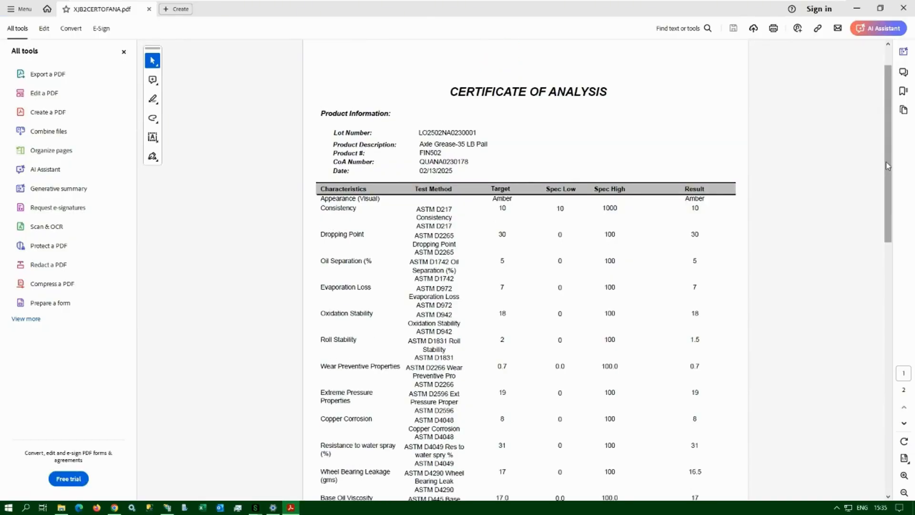
drag(885, 162, 881, 369)
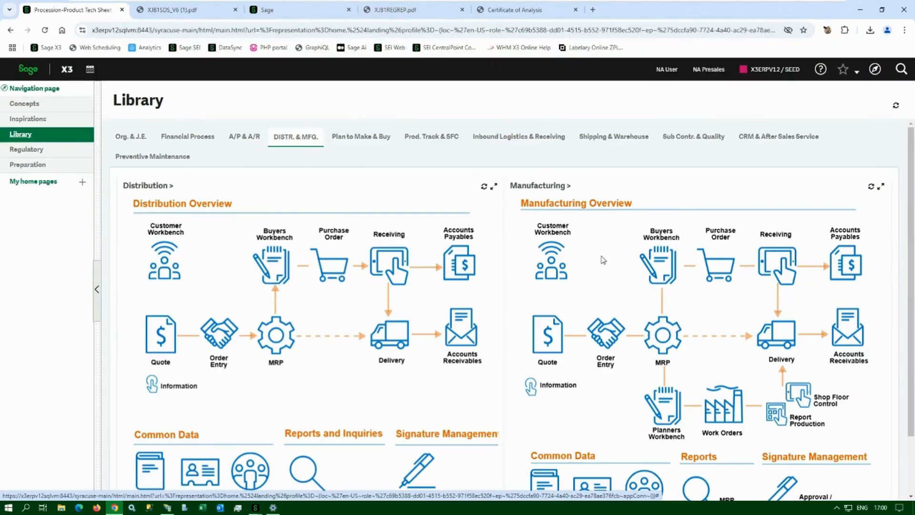
- Start a new work order from the Manufacturing Overview with NA023 as the planning and production site
click(723, 423)
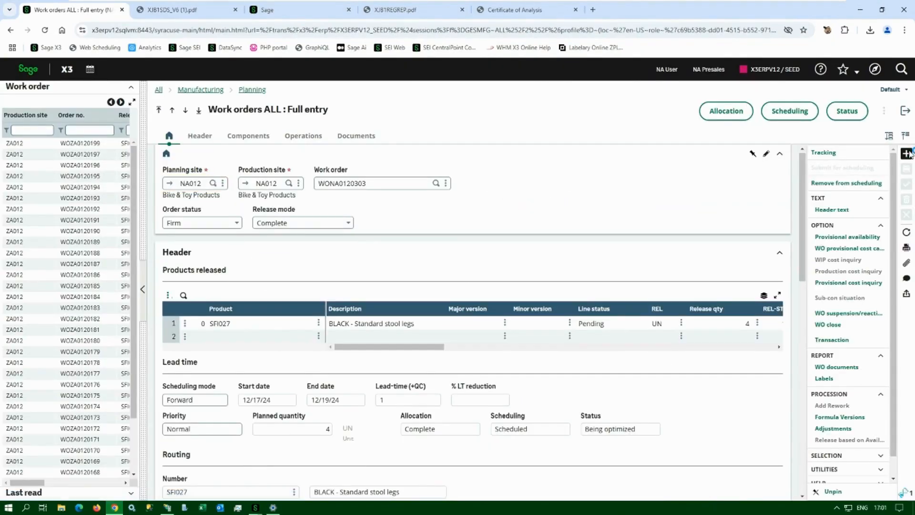
click(907, 154)
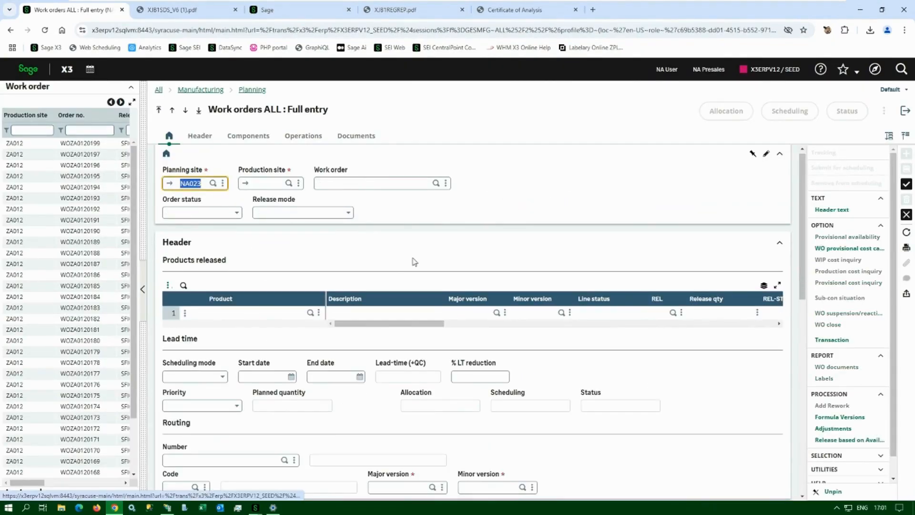
click(263, 184)
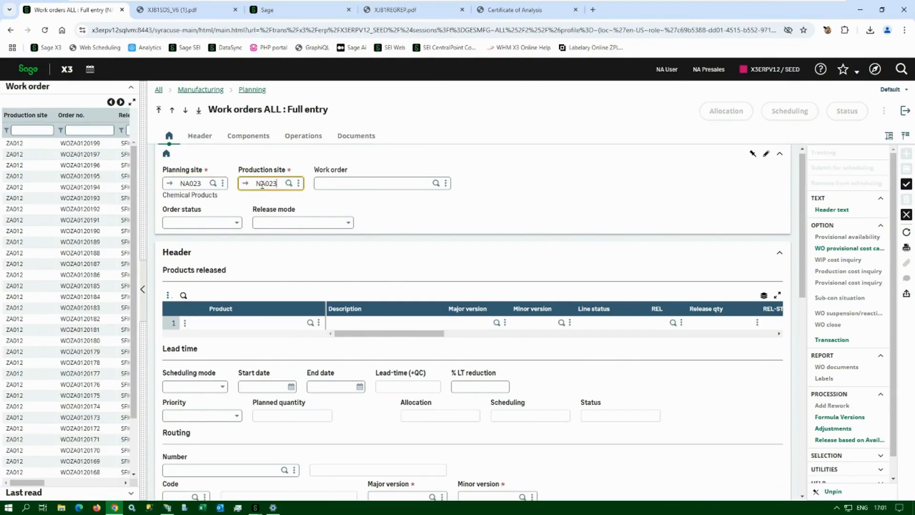
- Add product INT501 to the work order's released products with a release quantity of 10 LB
click(222, 322)
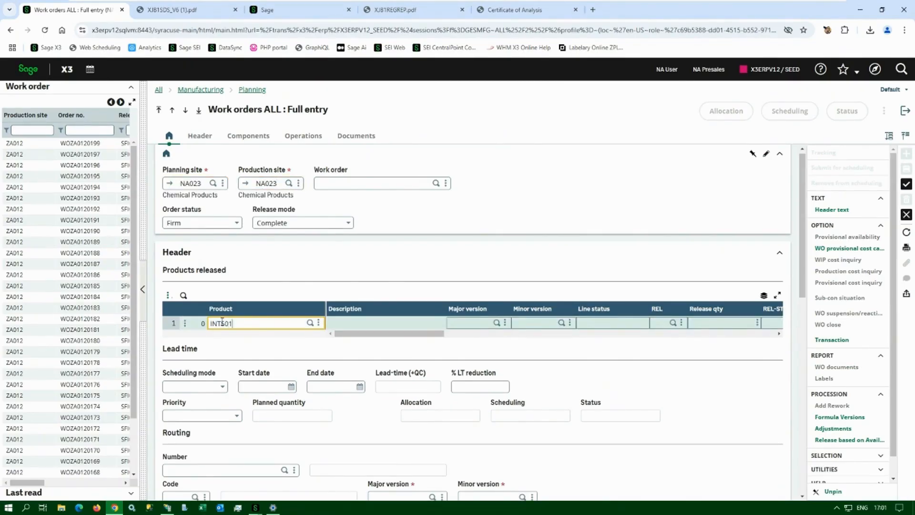
key(Tab)
key(Tab)
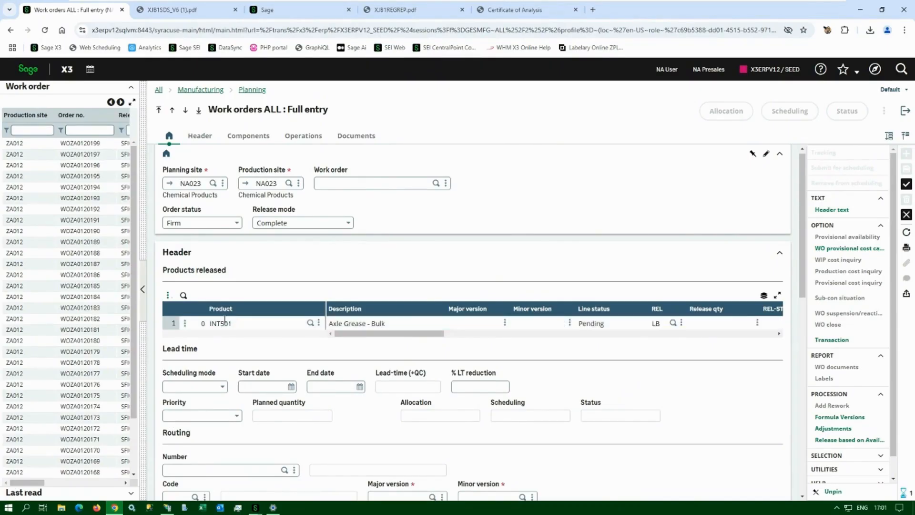
text(10)
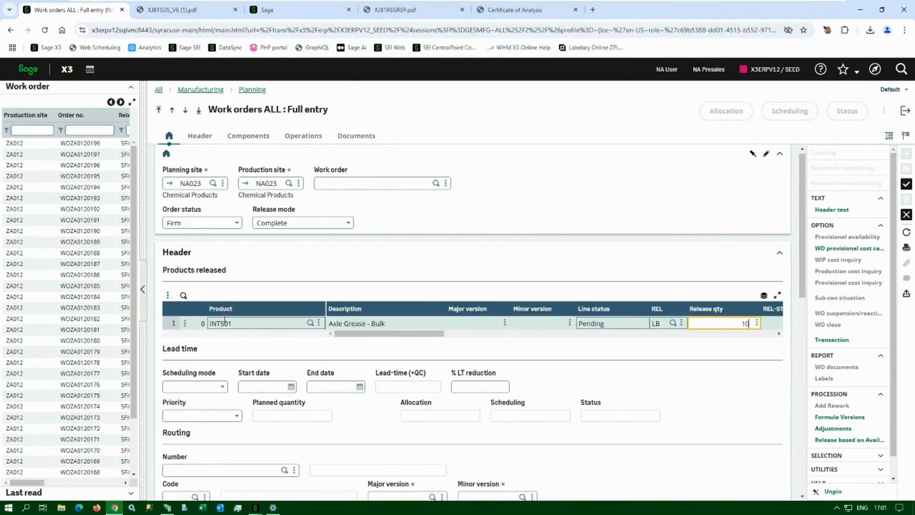
key(Tab)
key(Tab)
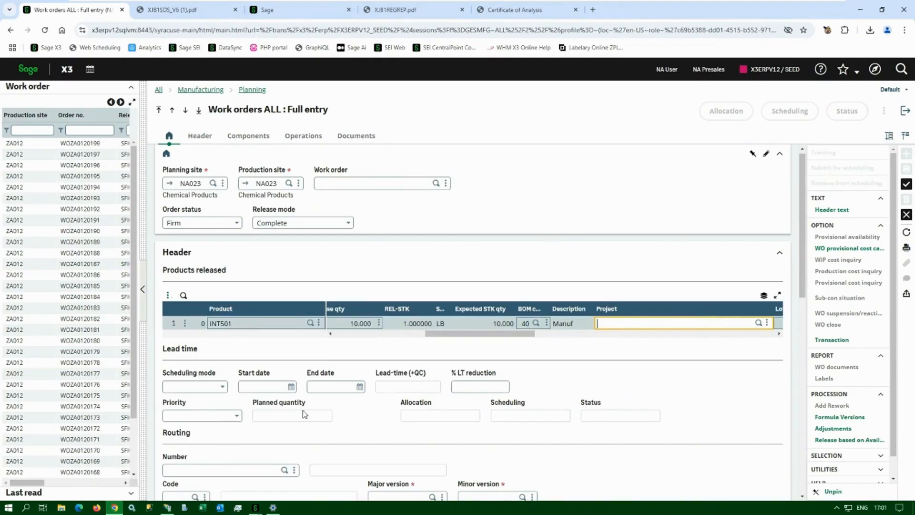
- Keep the work order's scheduling mode at Backward and set the end date to 02/13/25
scroll(305, 414, down, 2)
click(199, 286)
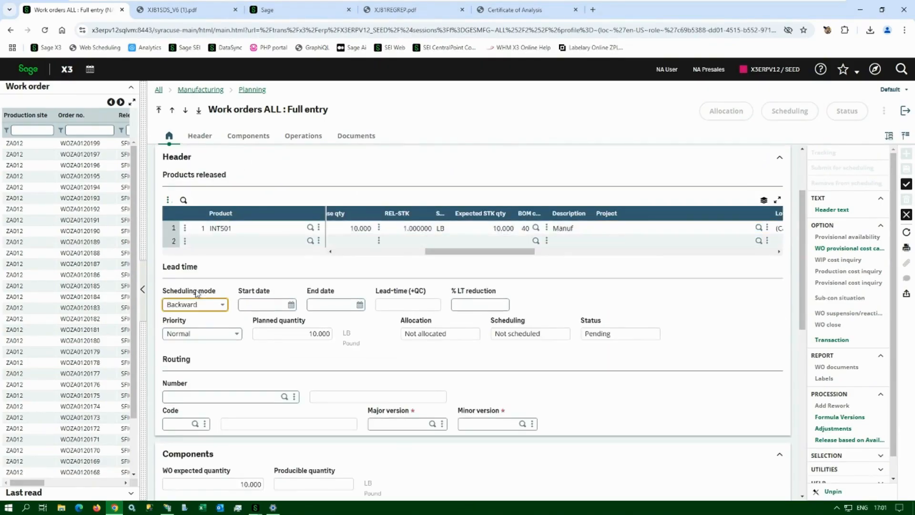
key(Tab)
text(13)
key(Tab)
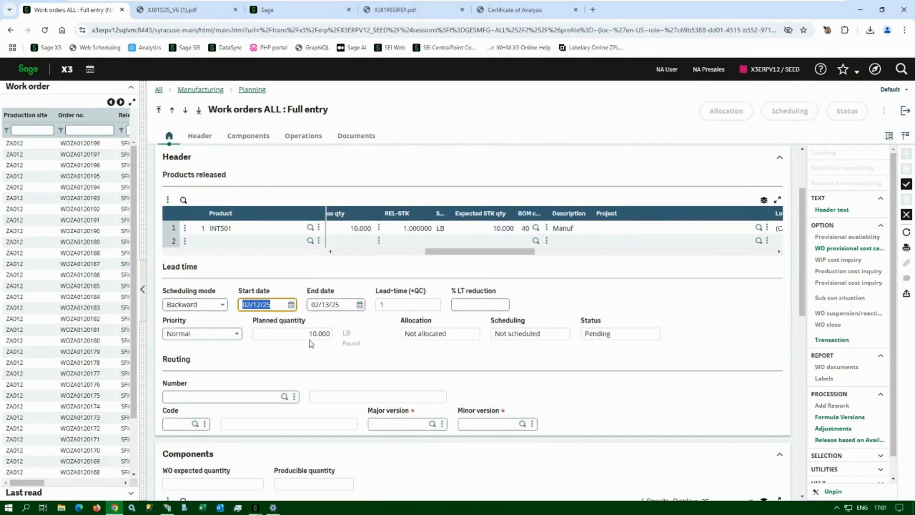
- Assign routing INT501 with production code 40 to the work order and check its components and operations
key(Tab)
scroll(297, 350, down, 2)
click(221, 301)
key(Tab)
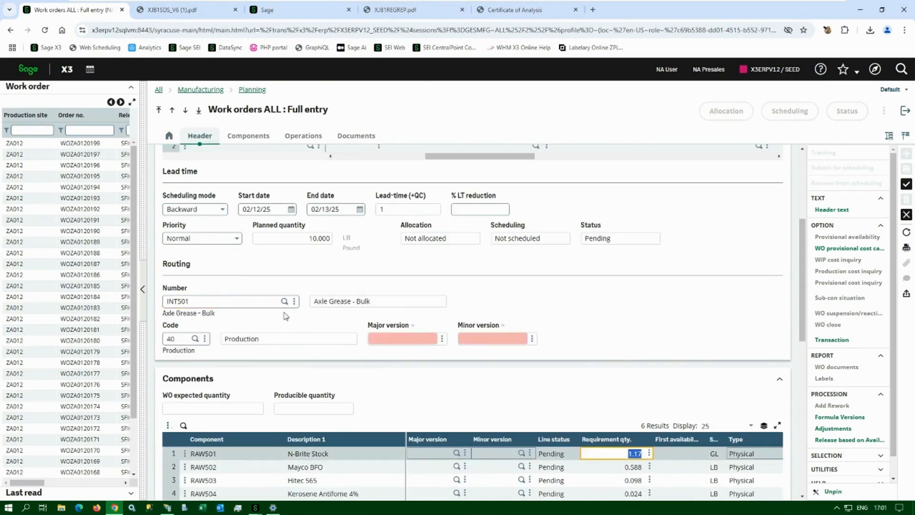
scroll(285, 313, down, 3)
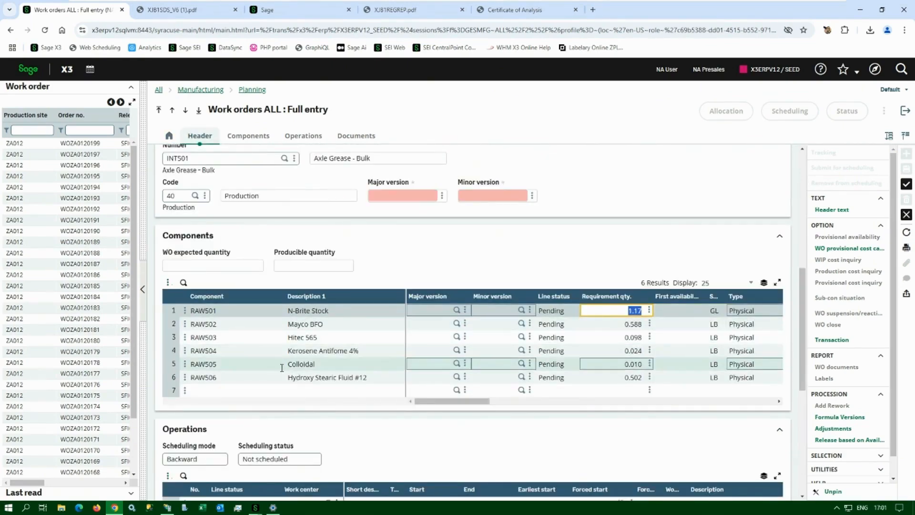
scroll(284, 384, down, 4)
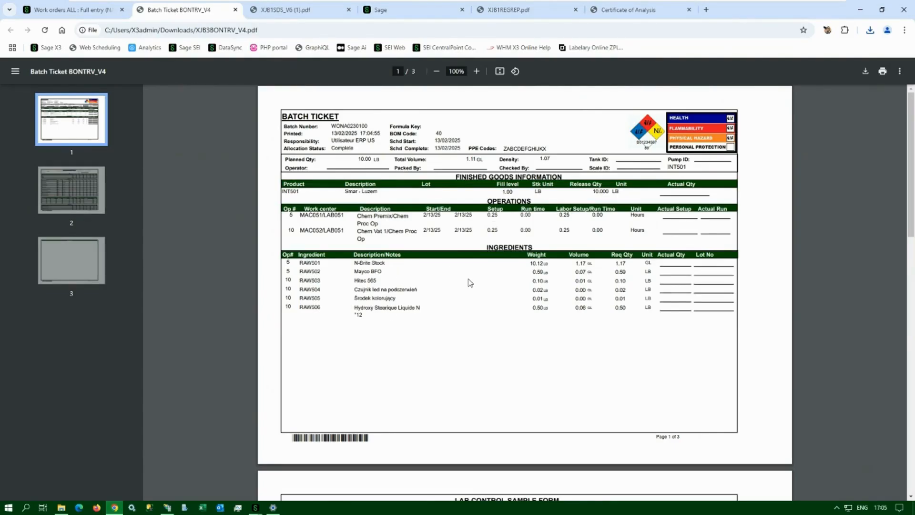
- Review the batch ticket PDF for INT501, including the lab control sample form
scroll(470, 284, down, 7)
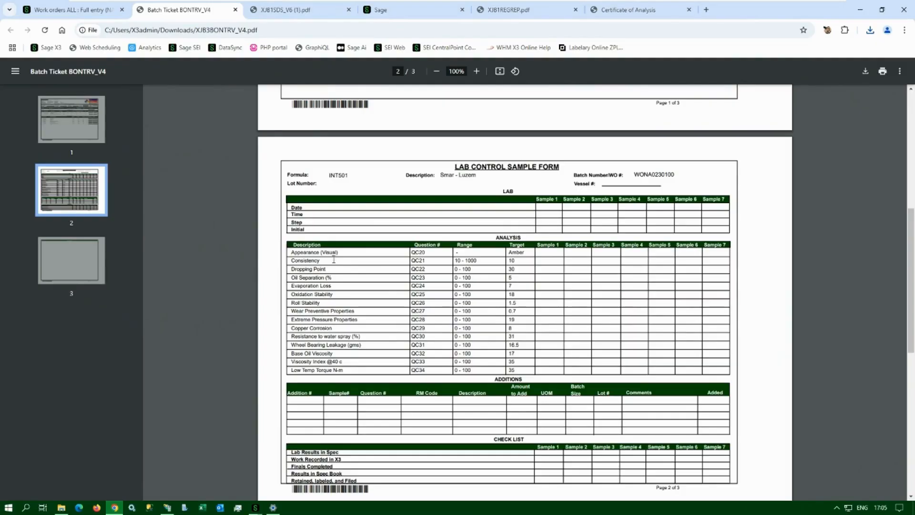
scroll(322, 369, down, 1)
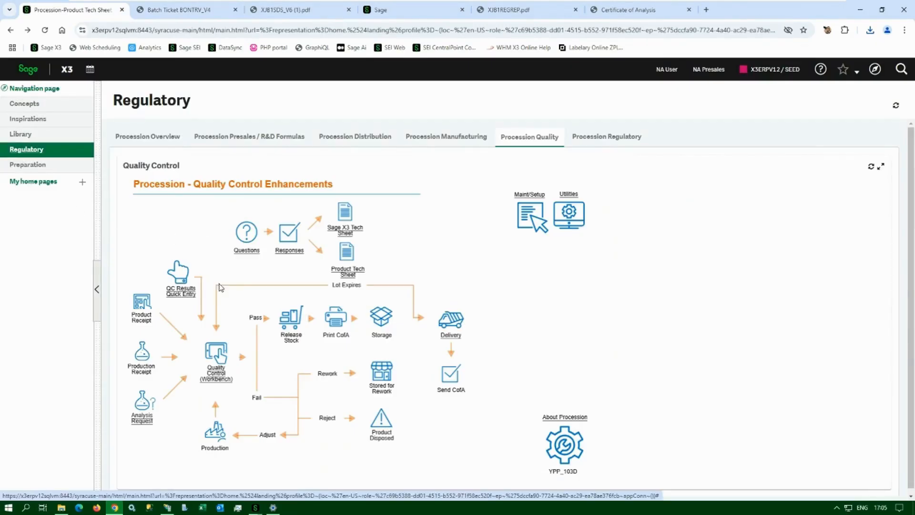
- Start a Procession QC results quick entry for product INT501 at site NA023, linked to its batch work order
click(183, 274)
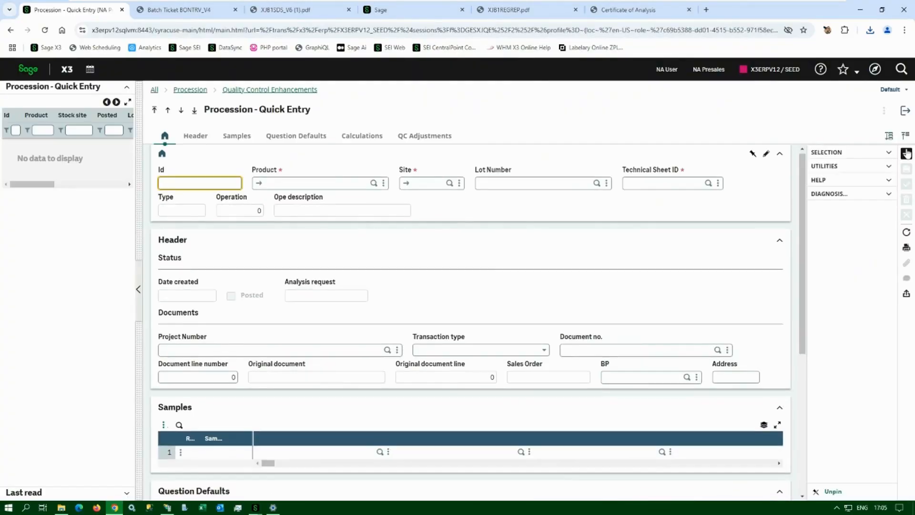
click(296, 183)
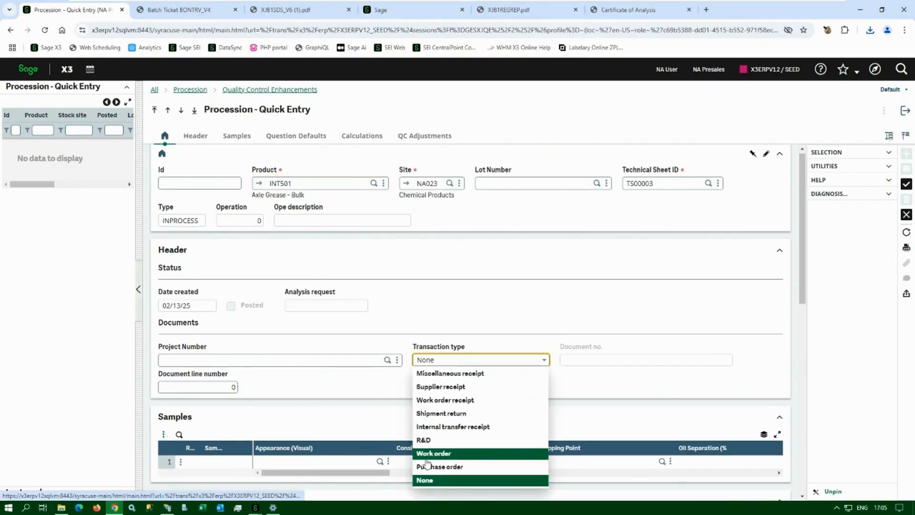
click(434, 453)
click(722, 360)
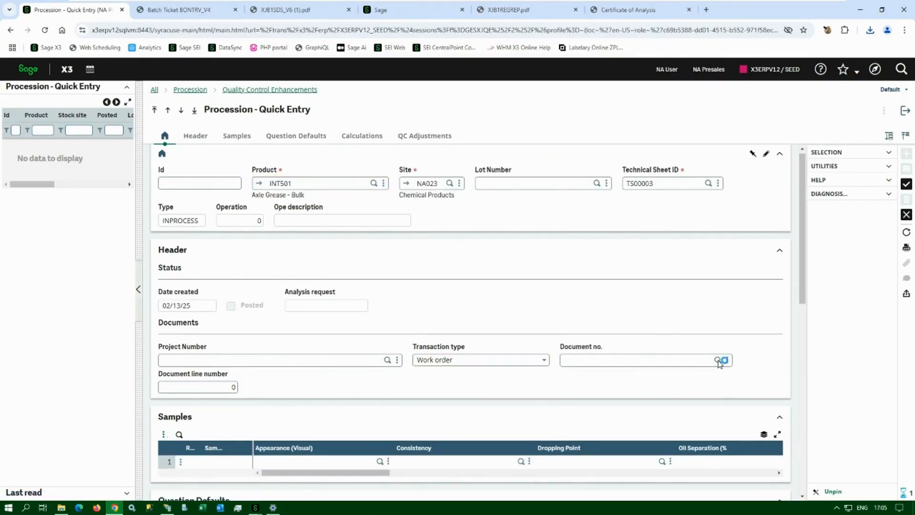
click(323, 180)
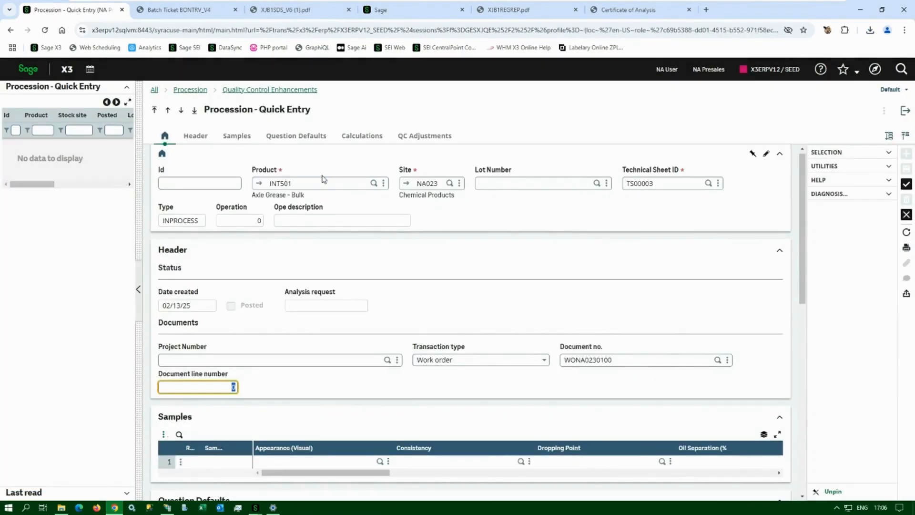
- Enter Slight Amber as the visual appearance of the first sample
click(294, 464)
text(S)
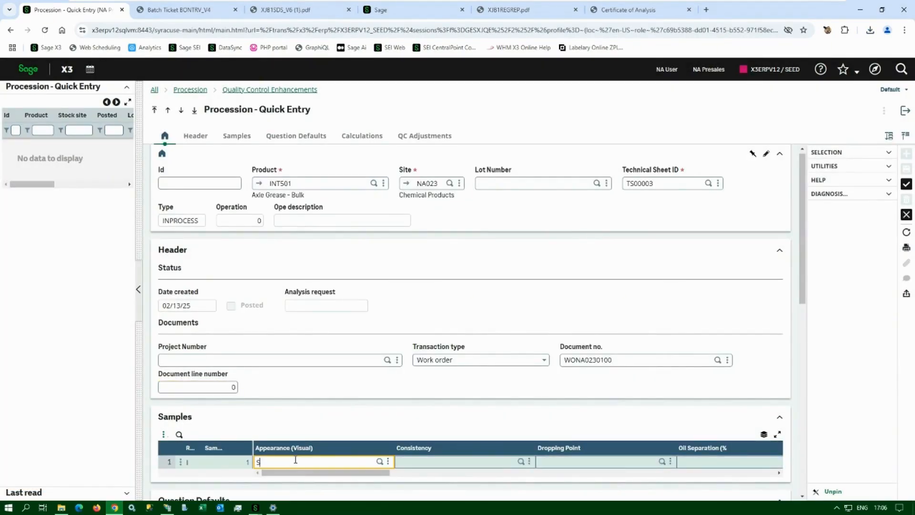
text(light Amber)
key(Tab)
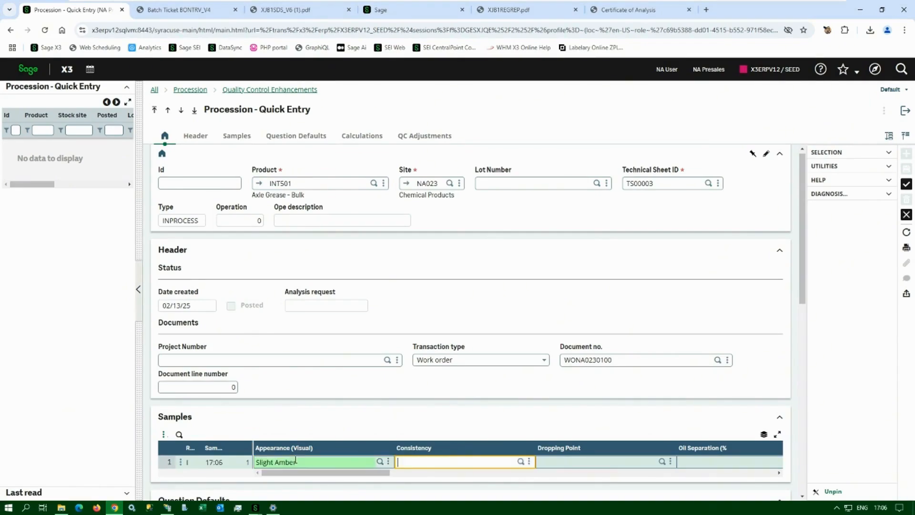
- Try to enter a consistency of 30 for the first sample
click(520, 462)
click(560, 194)
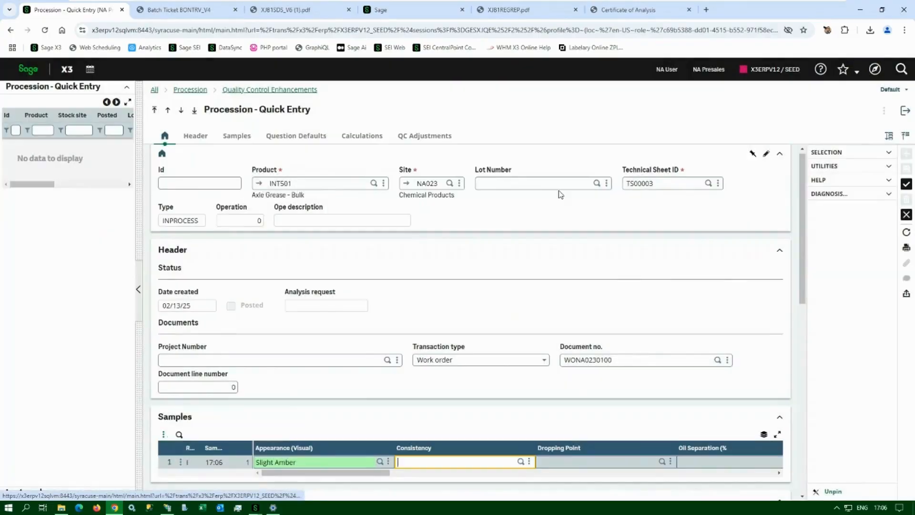
text(3)
key(Tab)
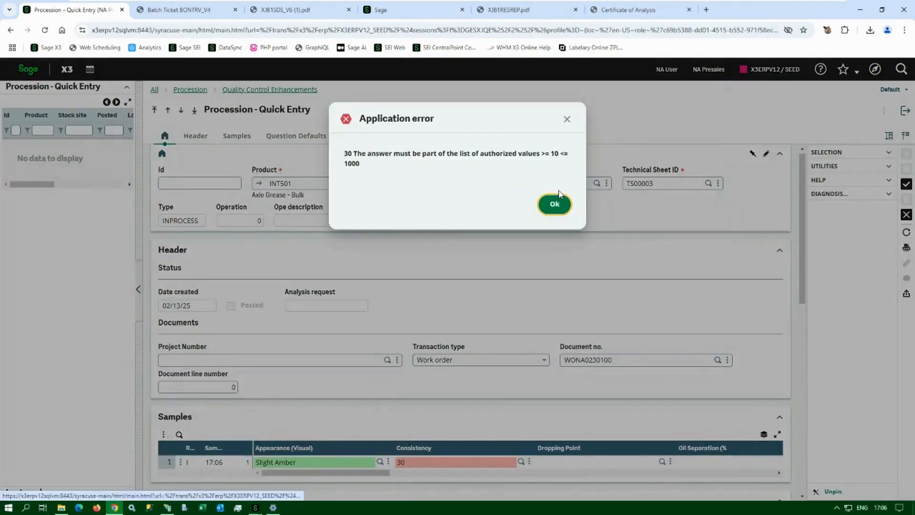
click(560, 195)
- Record the first sample's consistency as 10, dropping point as 30 and oil separation as 20
text(10)
key(Tab)
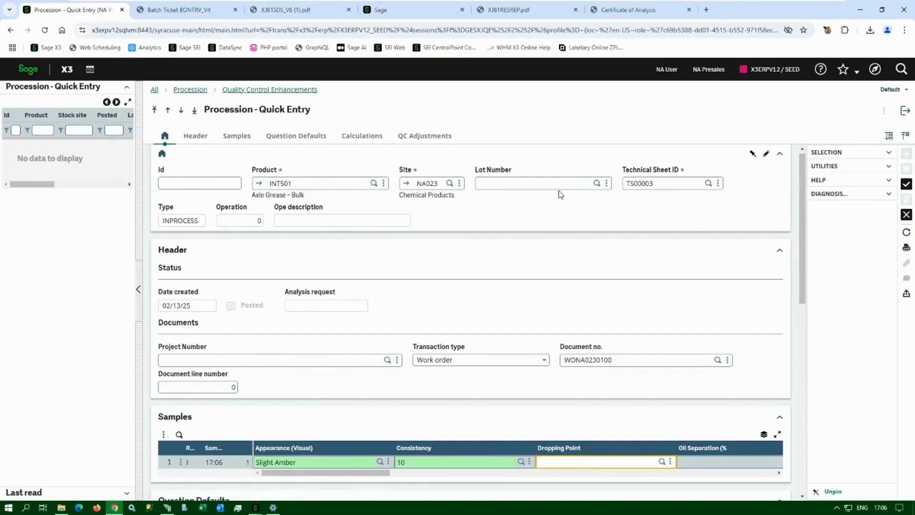
text(30)
key(Tab)
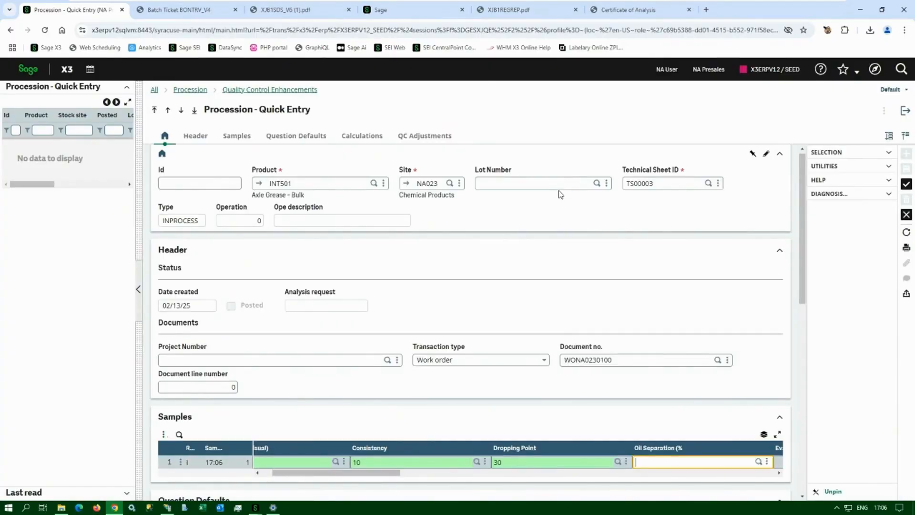
text(20)
key(Tab)
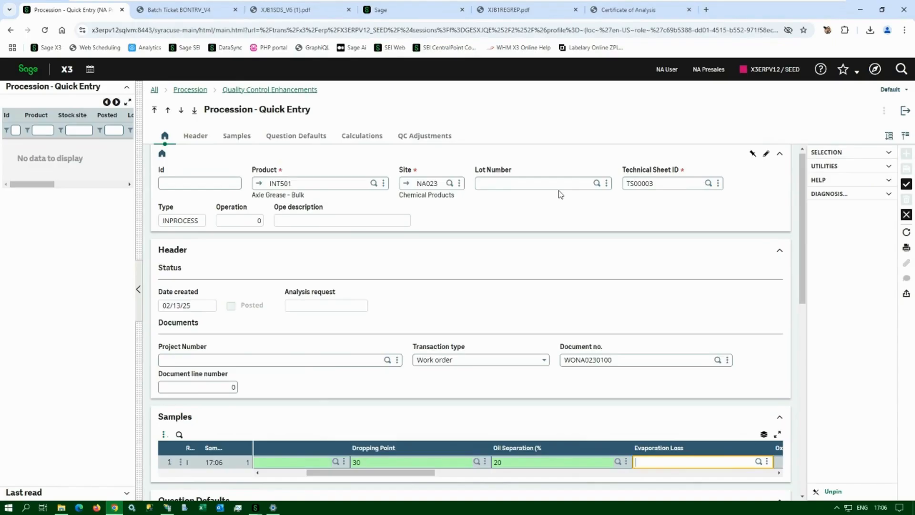
- Enter the first sample's evaporation loss 20, oxidation stability 20, roll stability 25, wear preventive properties .07 and extreme pressure properties 100
text(20)
key(Tab)
key(Tab)
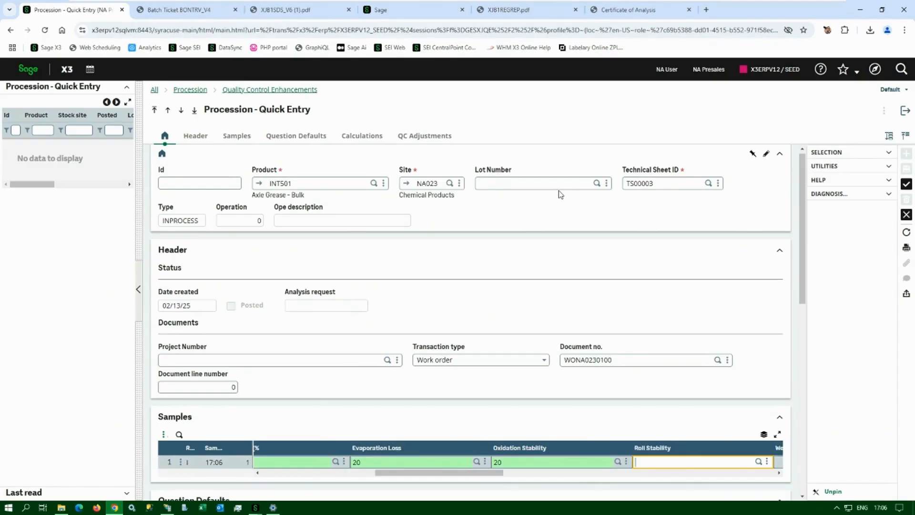
key(Tab)
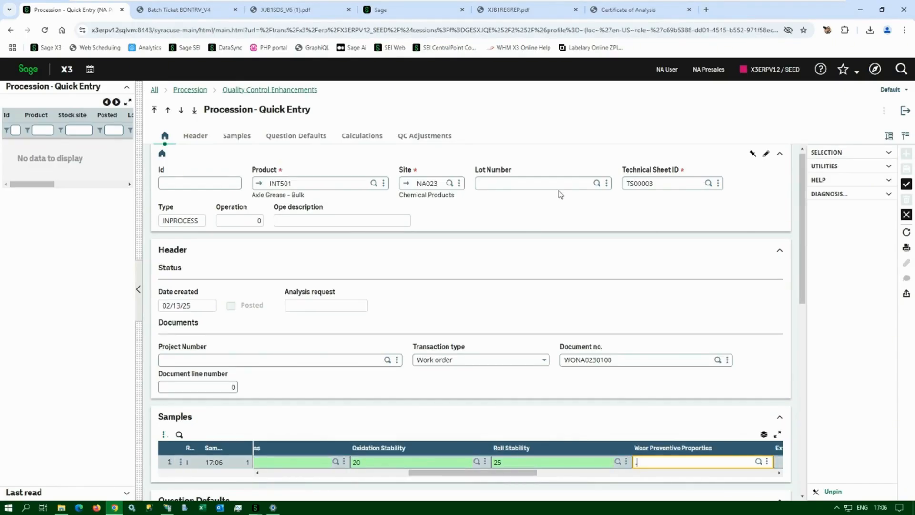
key(Tab)
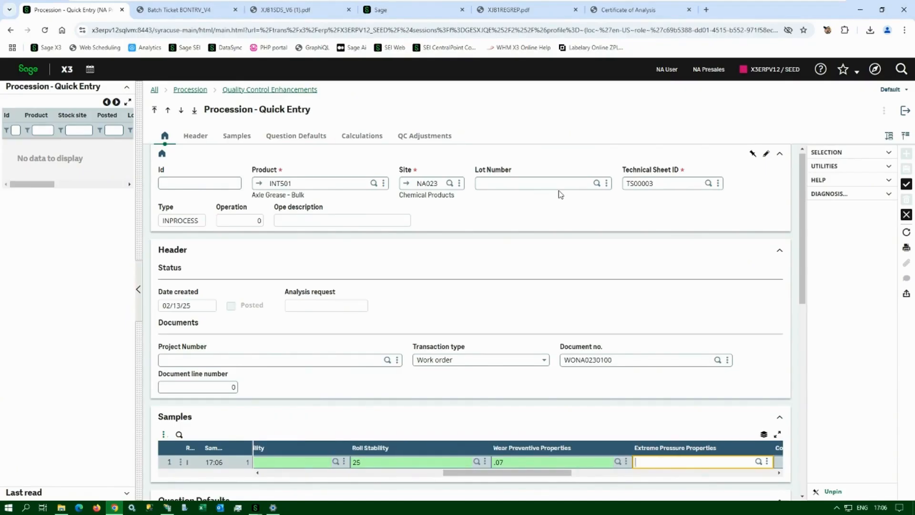
text(500)
key(Tab)
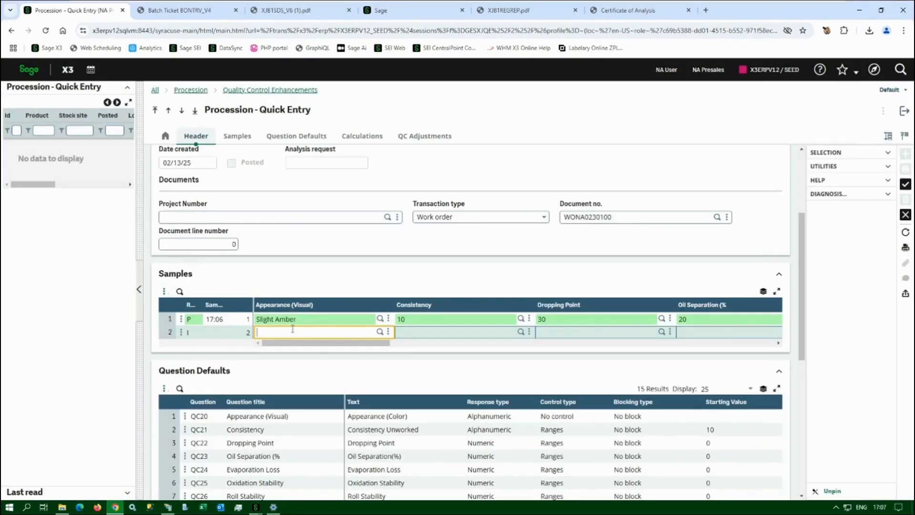
- Record the second sample's appearance as Amber, consistency as 10 and dropping point as 29
text(Amber)
key(Tab)
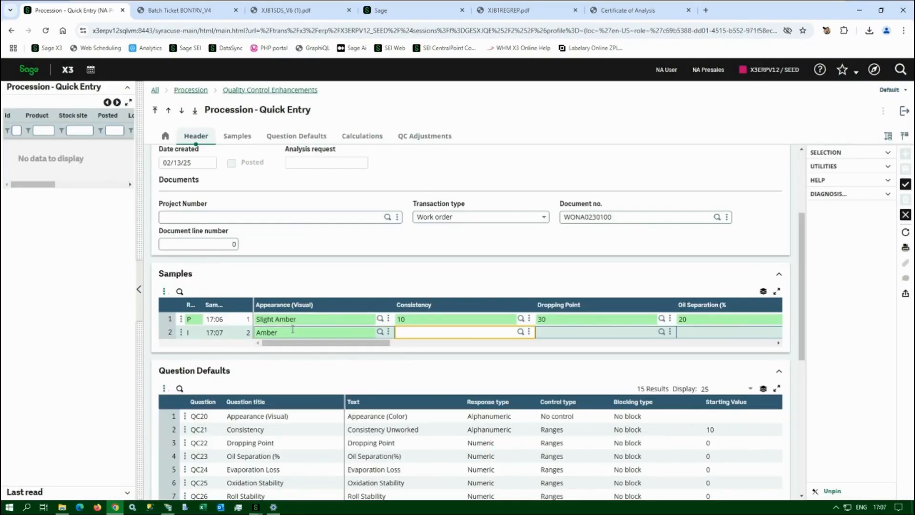
text(10)
key(Tab)
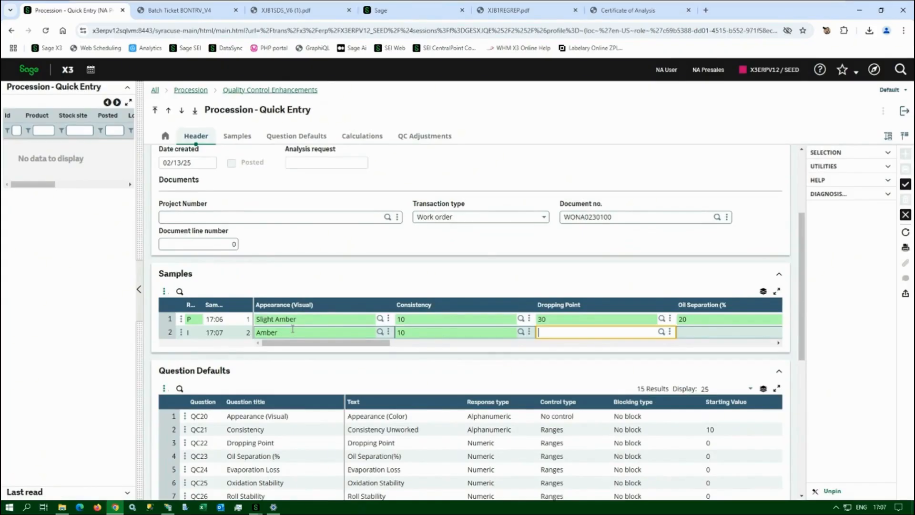
text(29)
key(Tab)
- Enter the second sample's oil separation as 19, evaporation loss as 18 and oxidation stability as 17
text(19)
key(Tab)
text(18)
key(Tab)
text(17)
key(Tab)
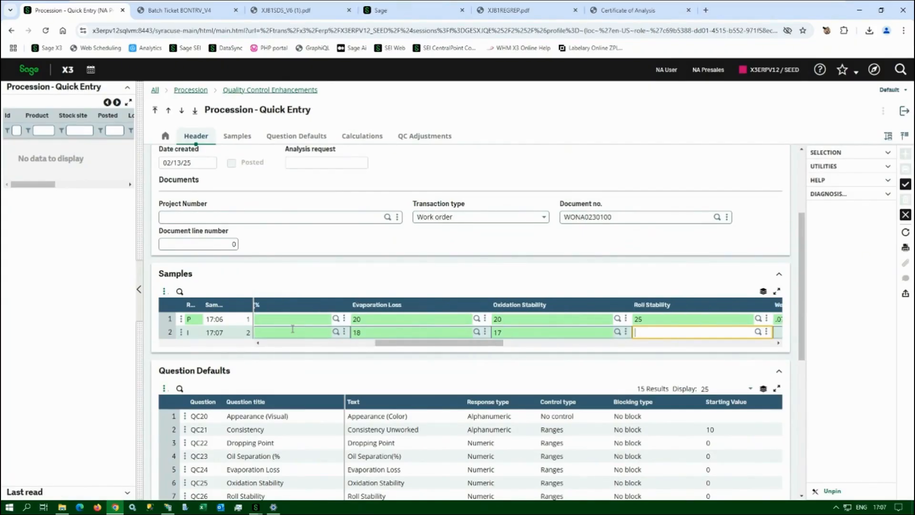
- Enter the second sample's roll stability as 23, wear preventive properties as .08 and extreme pressure properties as 99.8
text(2)
key(Tab)
text(.08)
key(Tab)
text(99.8)
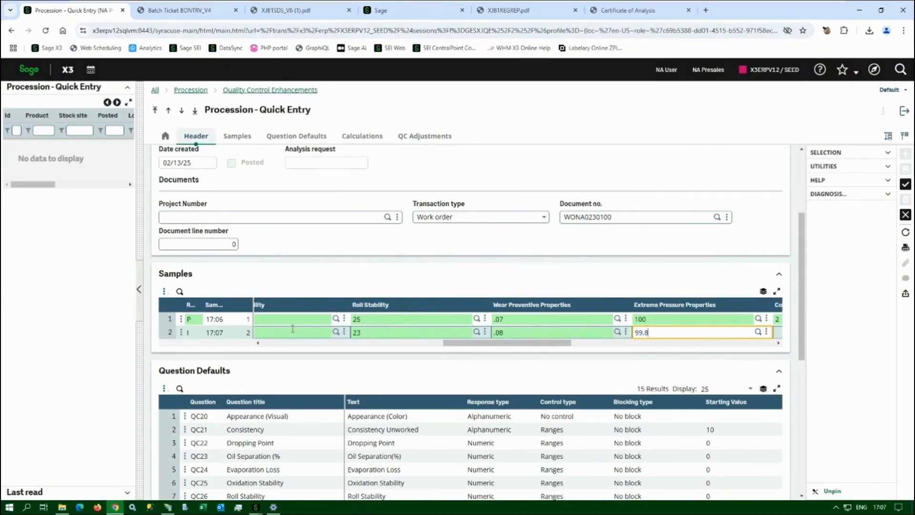
key(Tab)
- Record the second sample's copper corrosion as 2.5 and resistance to water spray as 26
text(2)
key(Tab)
text(24)
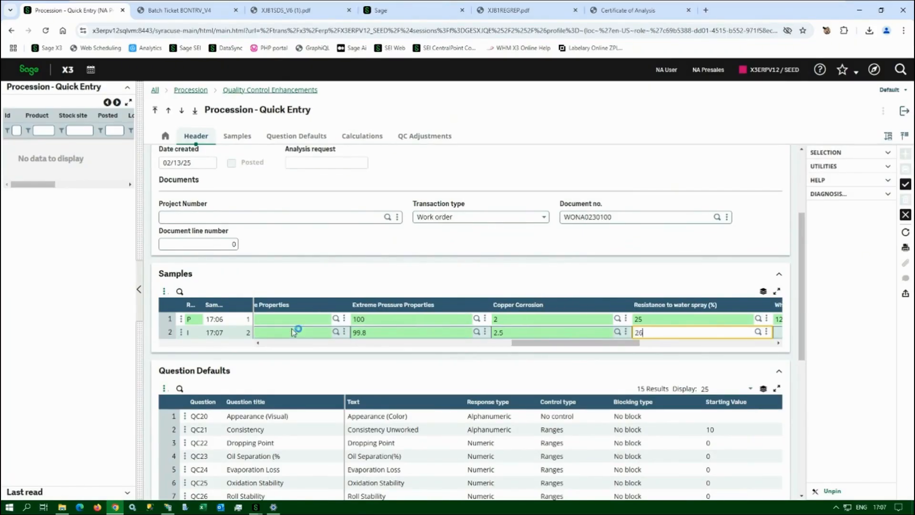
key(Tab)
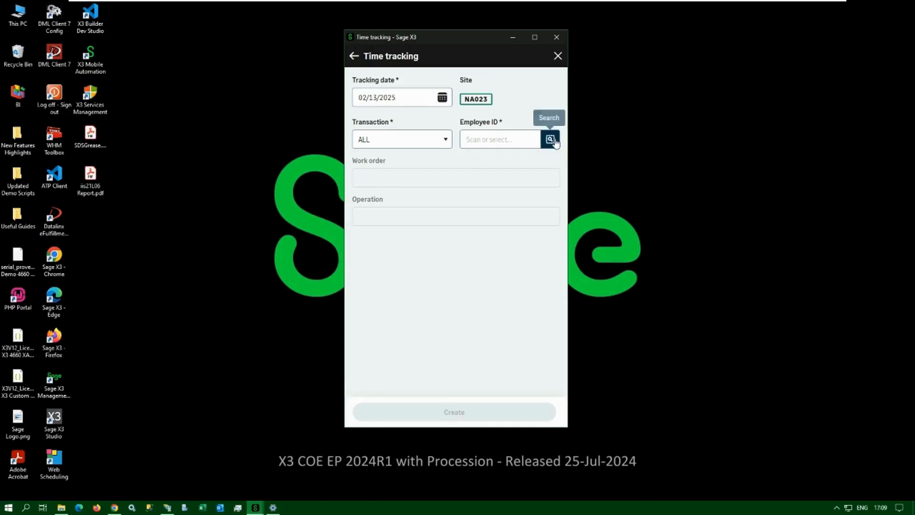
- Choose the employee ID for the mobile time tracking entry at site NA023
click(555, 142)
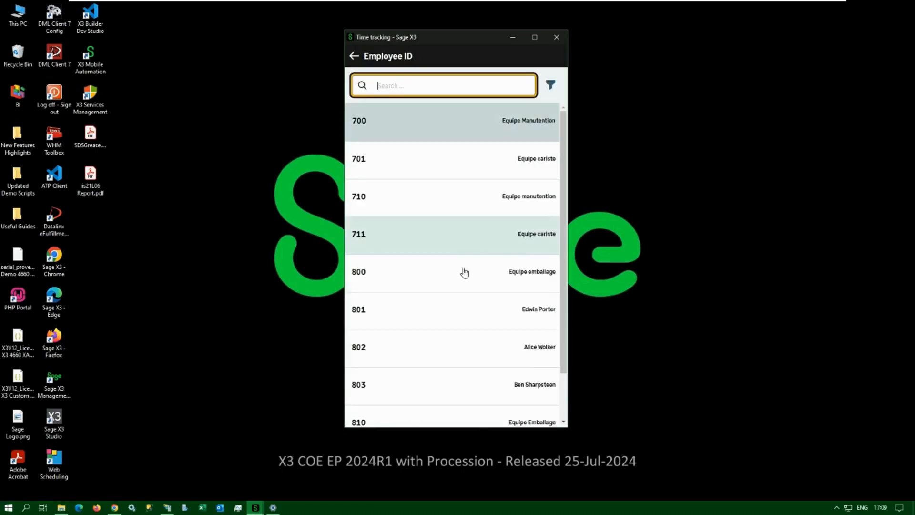
scroll(432, 339, down, 1)
click(355, 331)
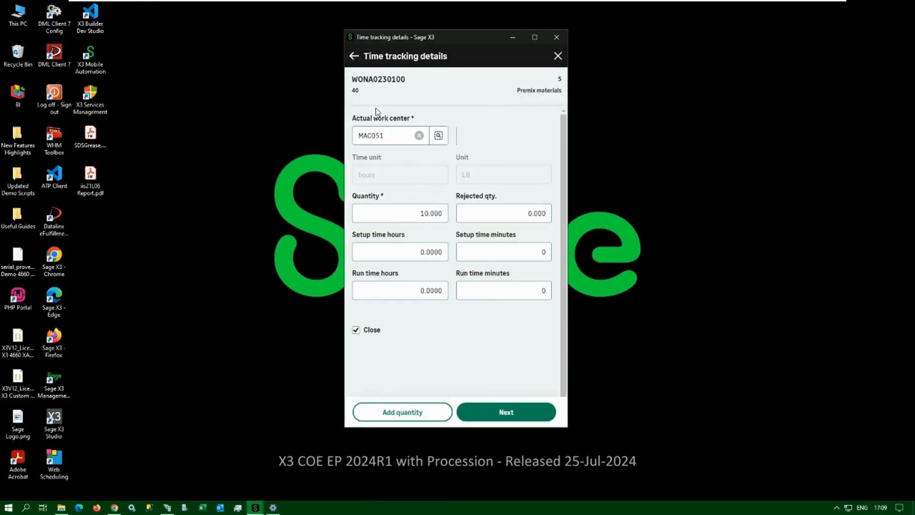
- Set the premix operation's tracked quantity to 0 and its setup time to 30 minutes
click(411, 213)
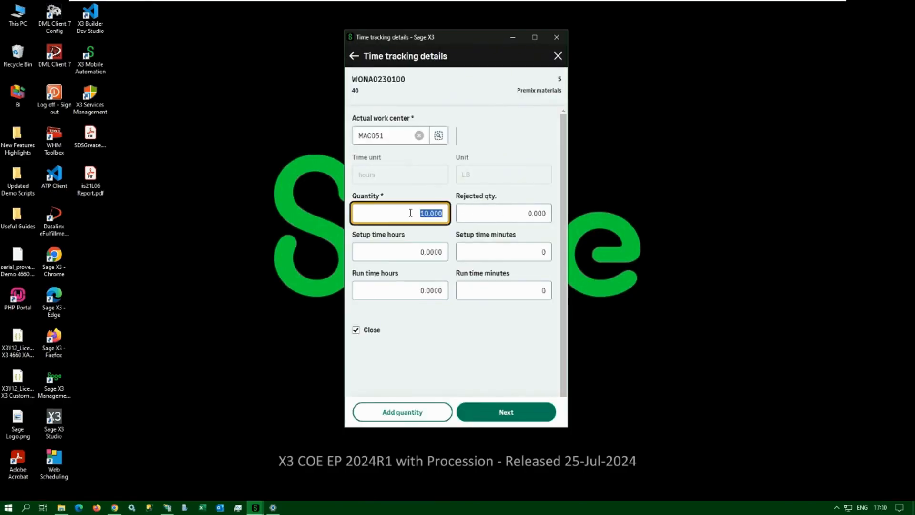
text(0)
key(Tab)
key(Tab)
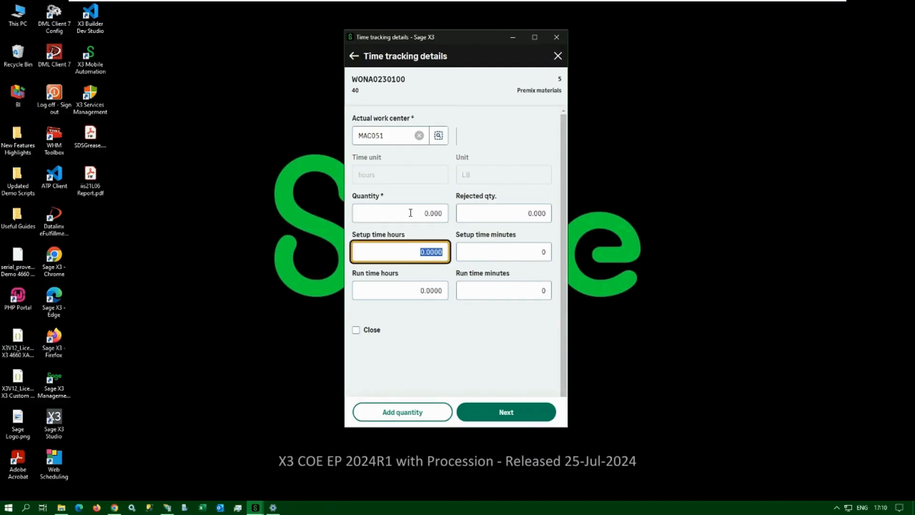
key(Tab)
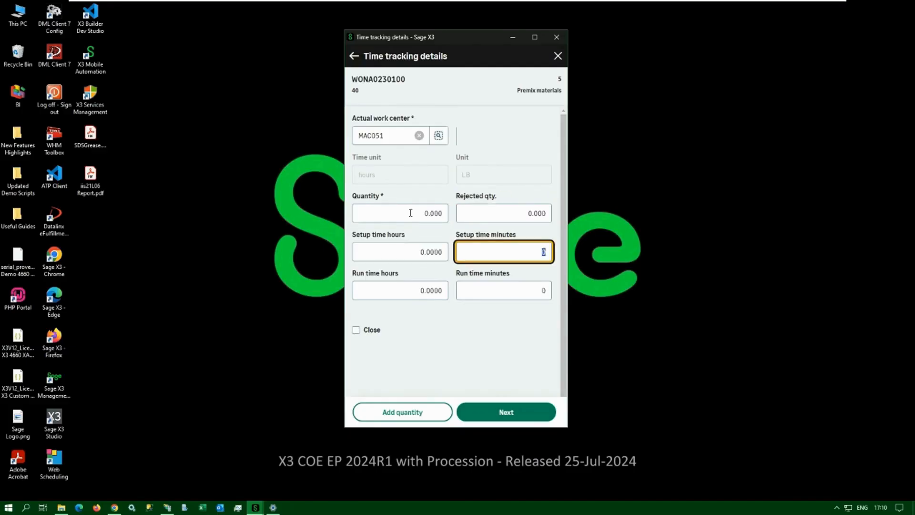
text(30)
key(Tab)
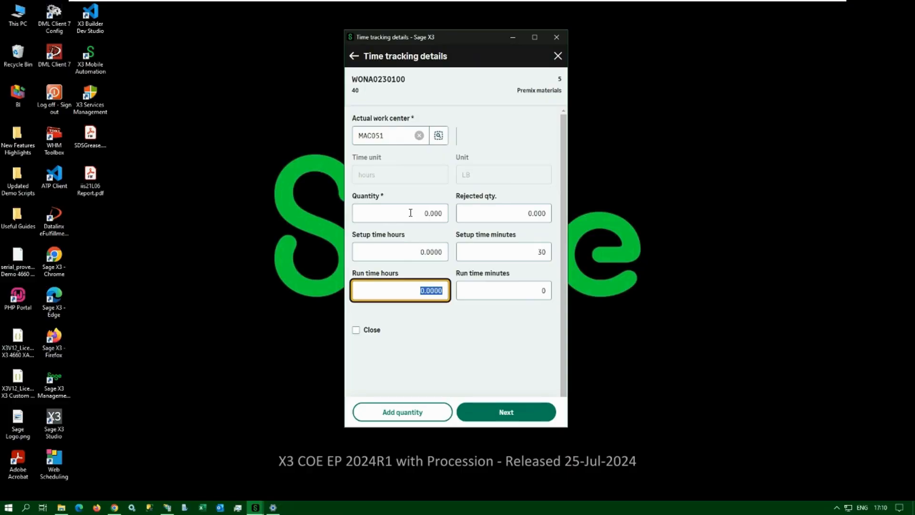
key(Tab)
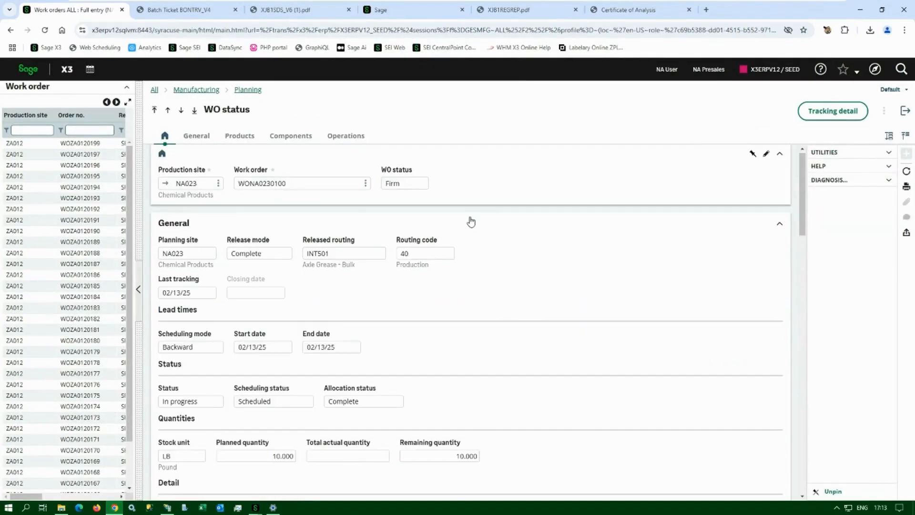
- Examine the work order status, comparing the component consumption chart and the operations list
scroll(469, 222, down, 10)
scroll(468, 226, up, 4)
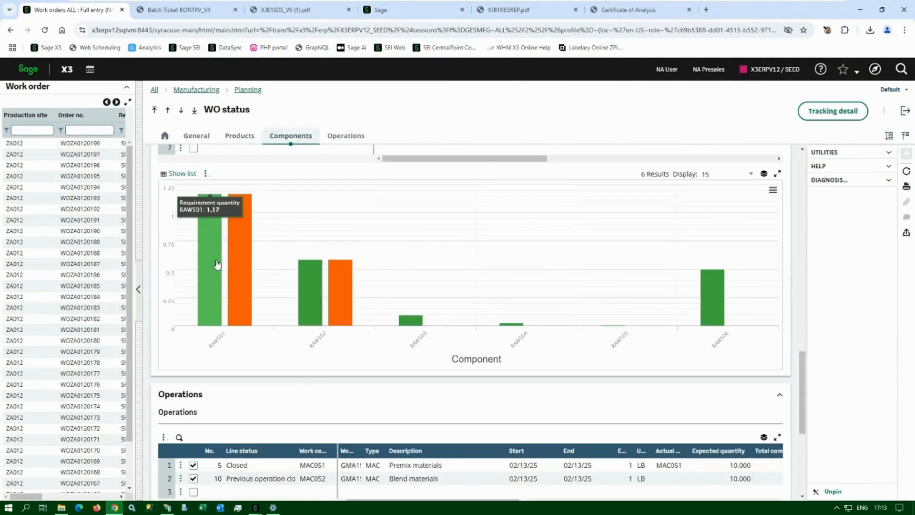
click(237, 461)
scroll(259, 381, down, 4)
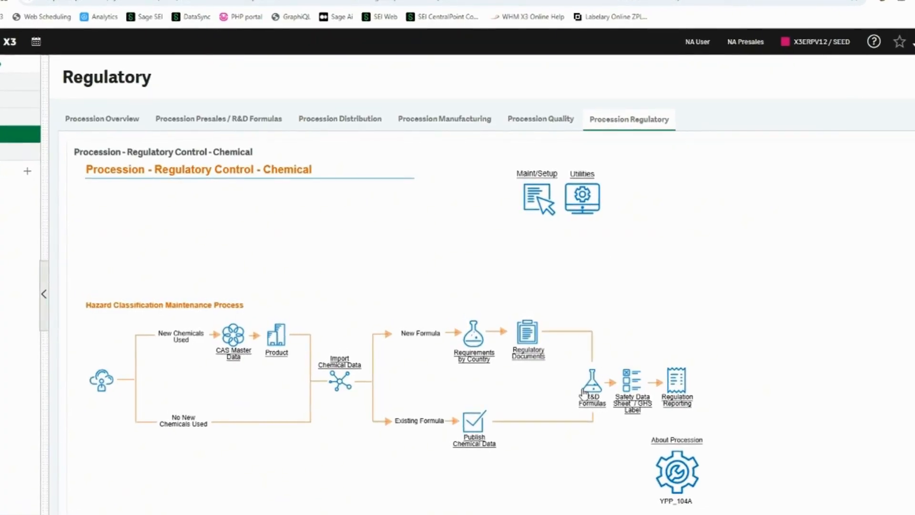
- Open the Axle Grease safety data sheet and examine its identification, supplier, hazard classification and label element details
click(634, 384)
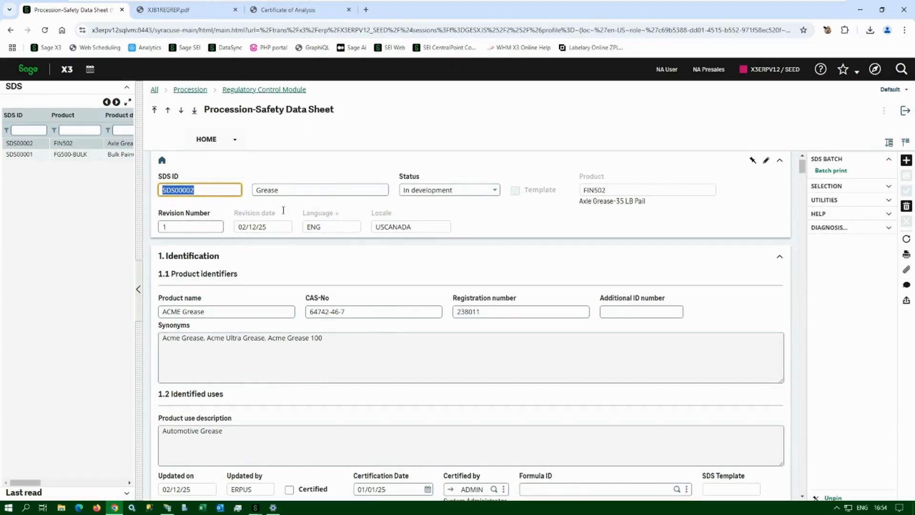
scroll(263, 352, down, 2)
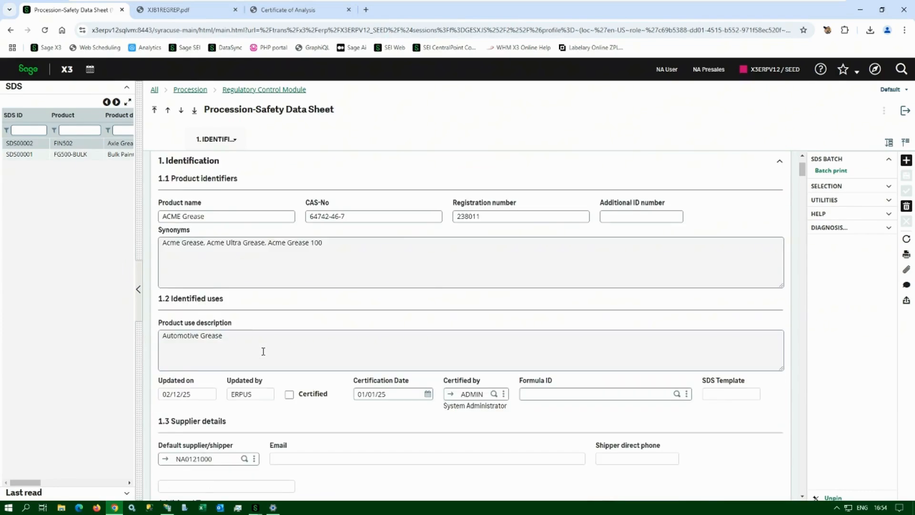
scroll(263, 351, down, 2)
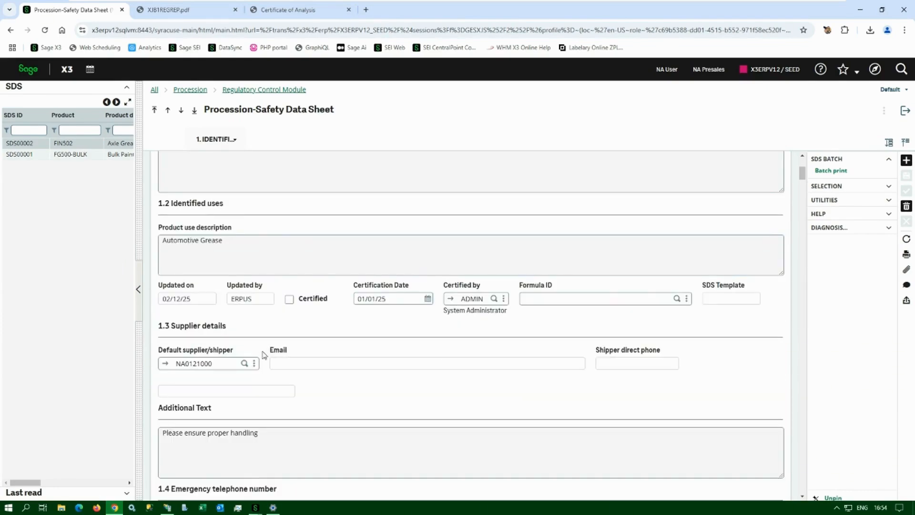
scroll(263, 355, down, 2)
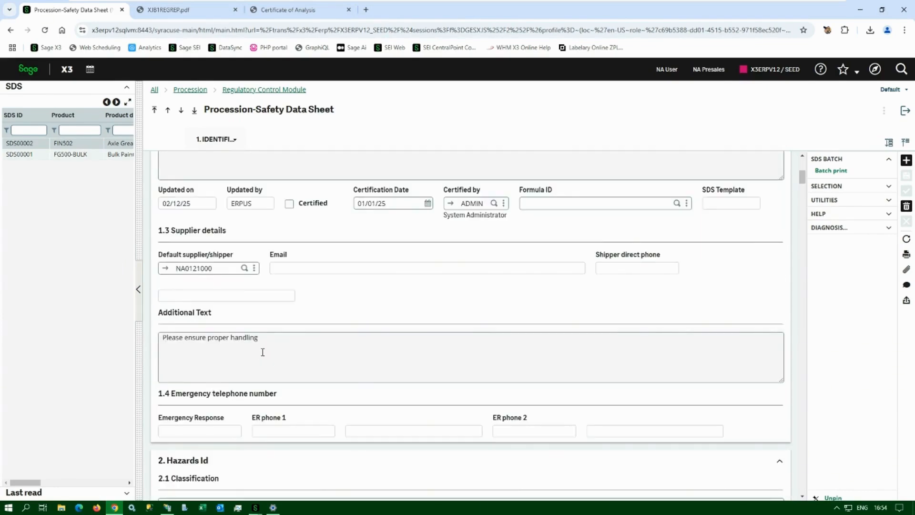
scroll(263, 352, down, 3)
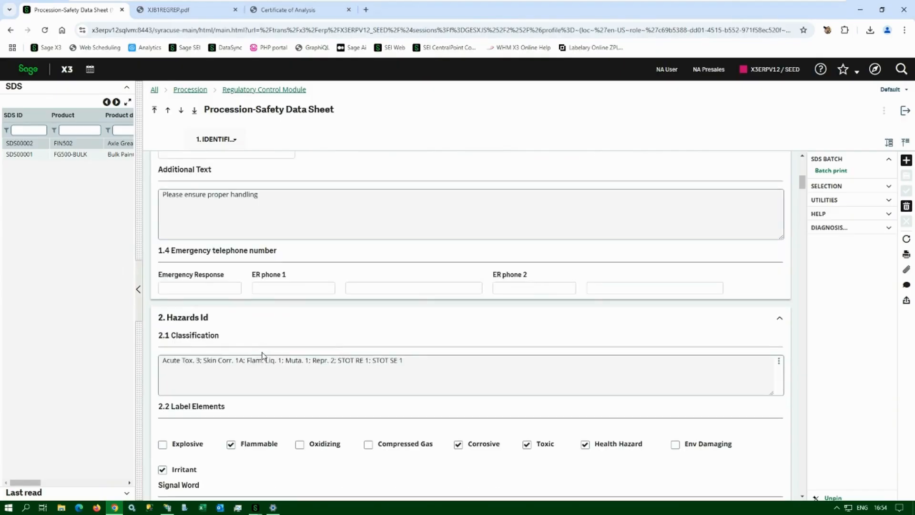
scroll(262, 355, down, 5)
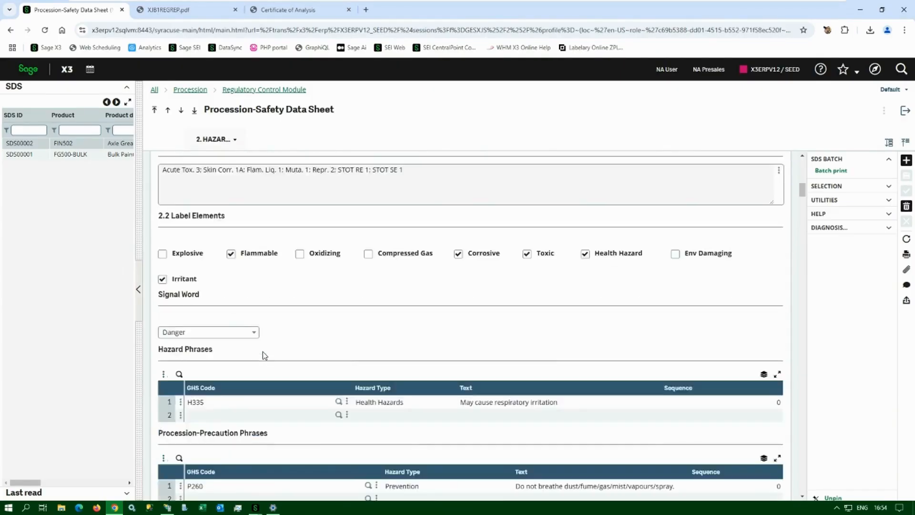
scroll(262, 354, down, 3)
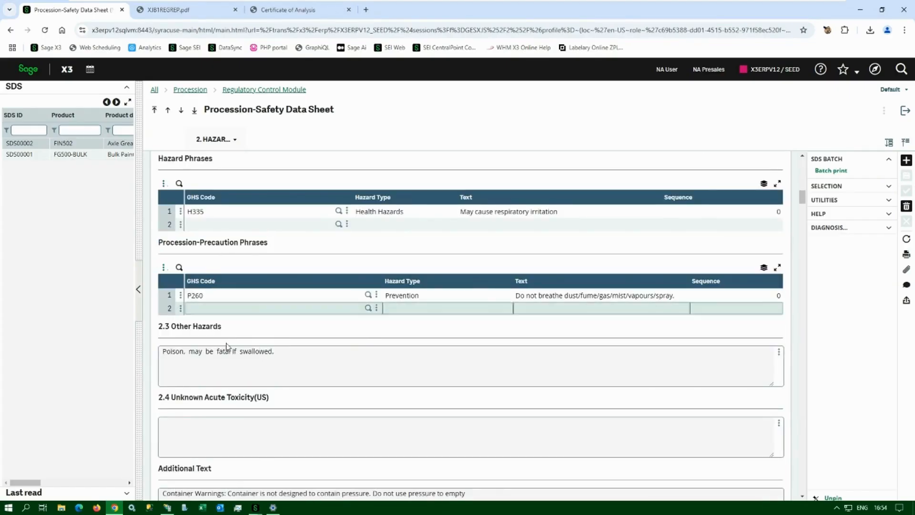
- Examine the safety data sheet's container warnings, composition and first-aid measures
scroll(229, 350, down, 5)
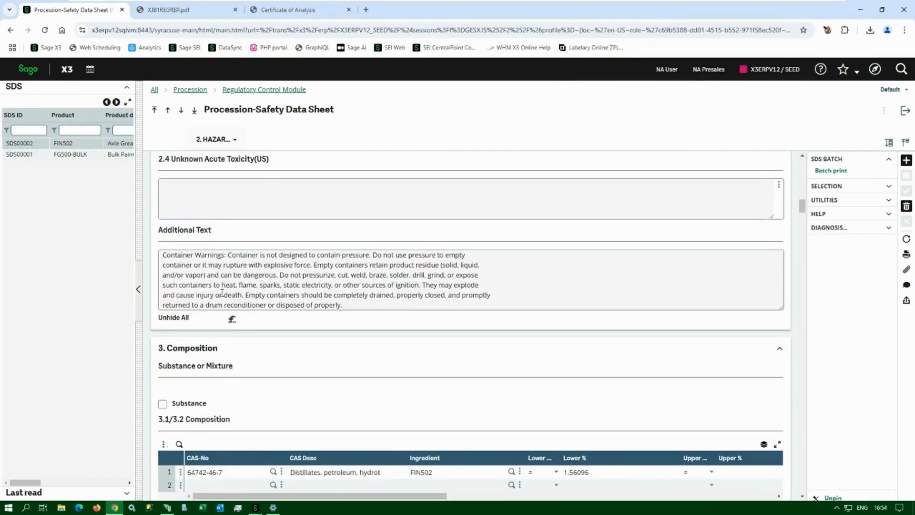
scroll(346, 281, down, 5)
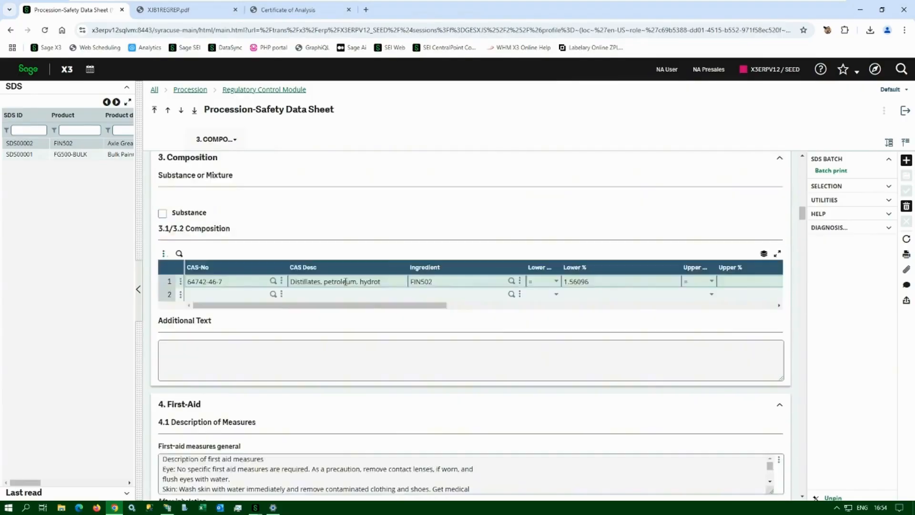
scroll(346, 284, down, 3)
scroll(347, 284, down, 2)
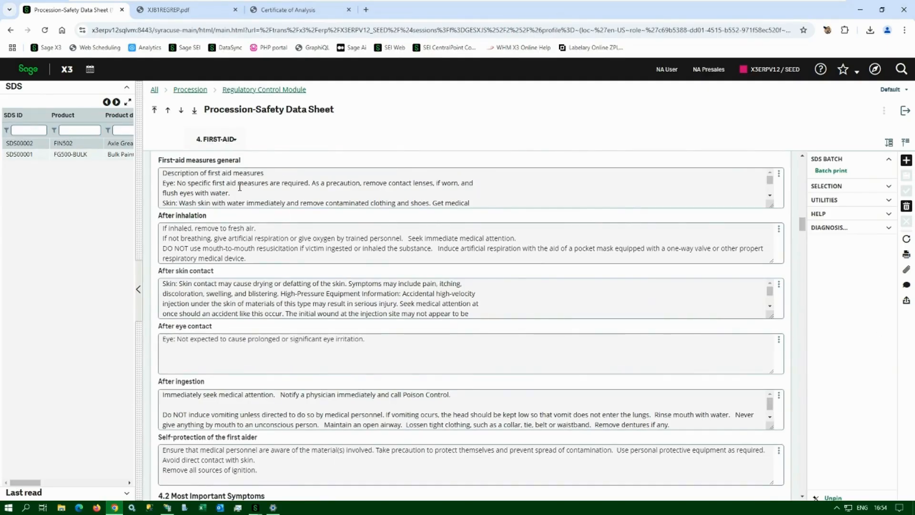
scroll(240, 187, down, 3)
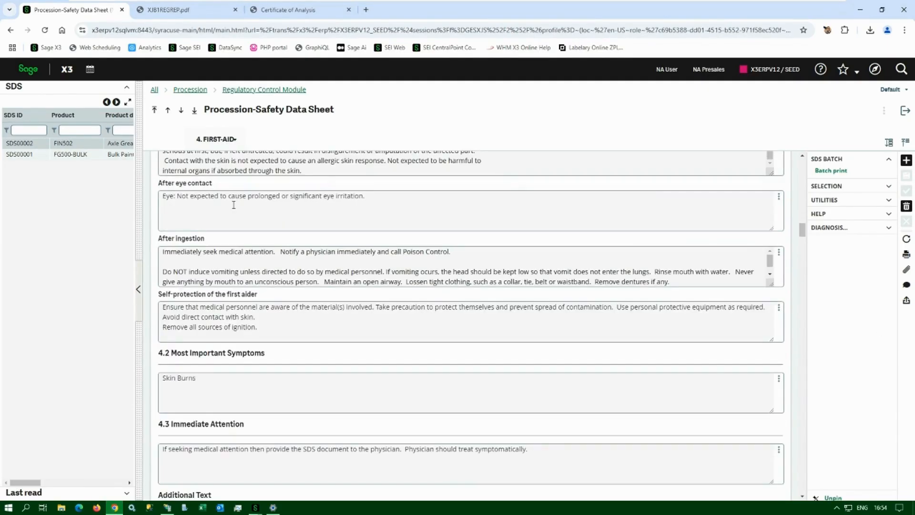
scroll(233, 205, down, 6)
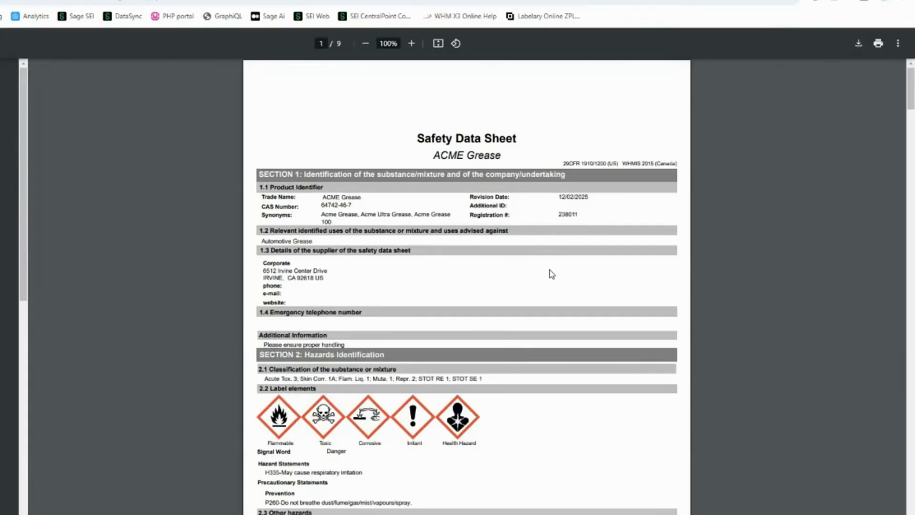
- Read through the ACME Grease Safety Data Sheet PDF, including its composition and first-aid sections
scroll(550, 274, down, 3)
scroll(551, 274, down, 10)
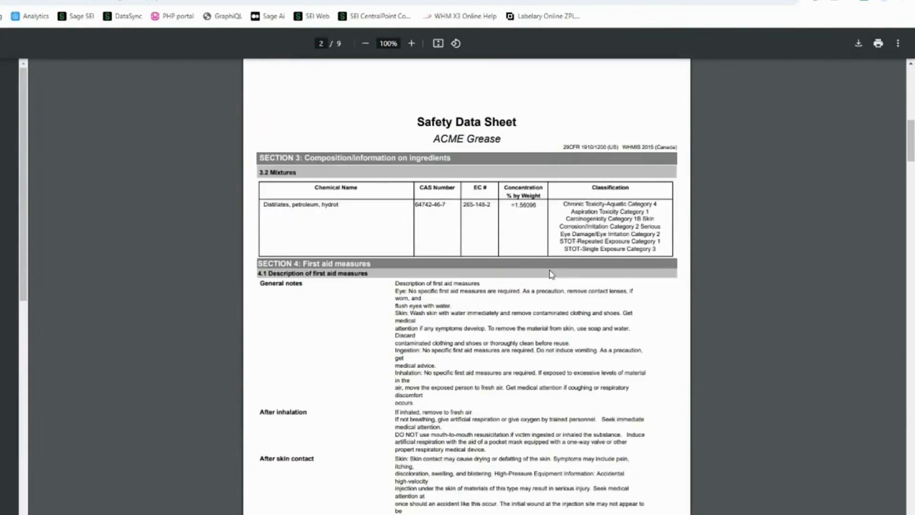
scroll(469, 300, down, 15)
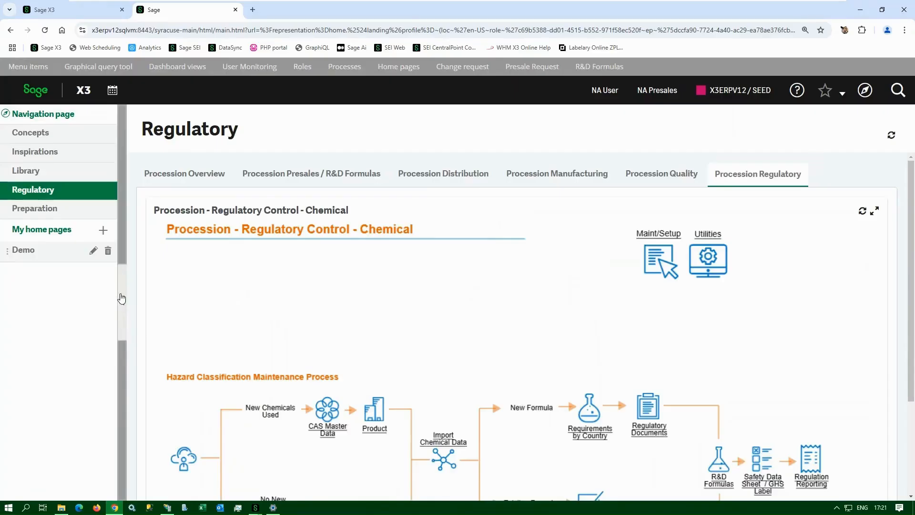
- Open Regulation Reporting from the hazard classification process and collapse the session list
click(122, 299)
scroll(450, 254, down, 2)
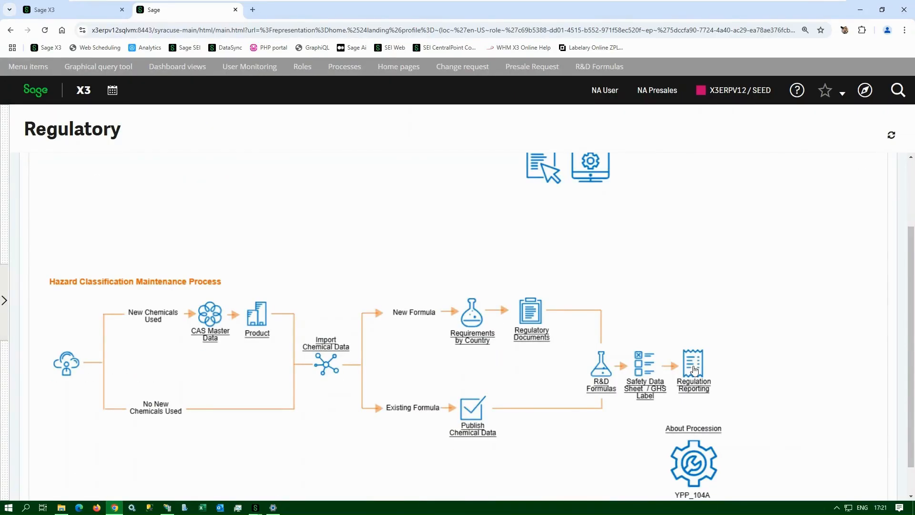
click(694, 367)
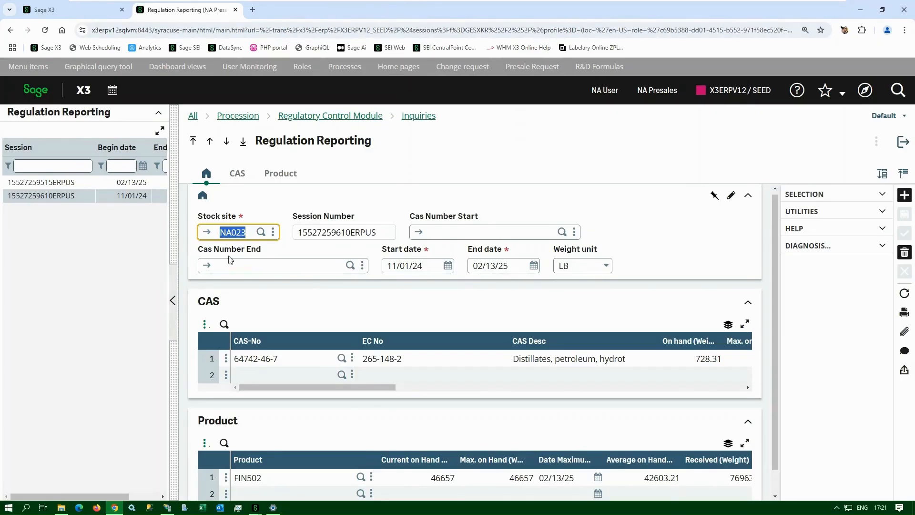
click(172, 300)
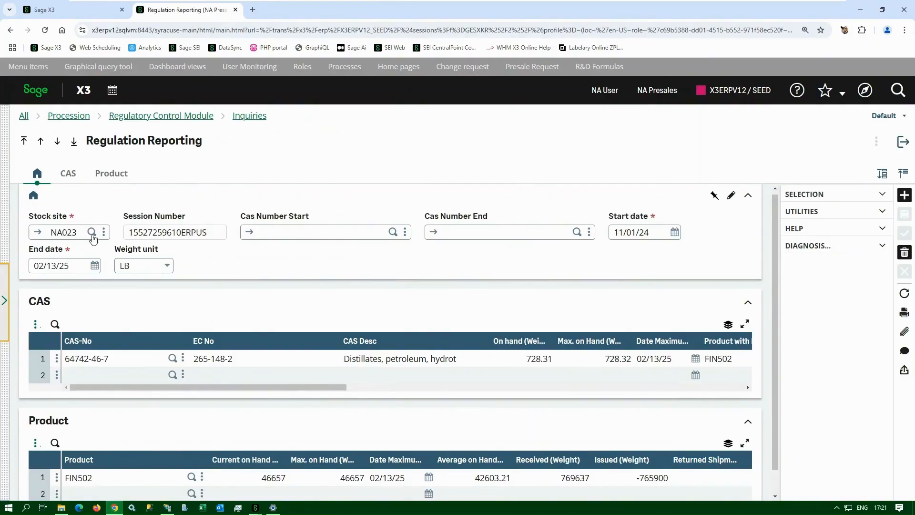
- Review the CAS and product weight figures for site NA023 and print the regulation report
click(106, 359)
scroll(135, 400, down, 1)
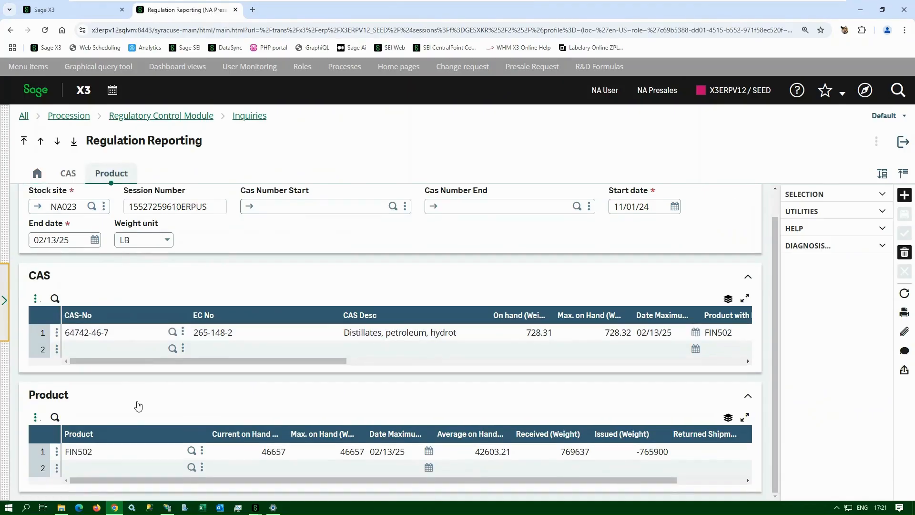
drag(241, 482, 355, 508)
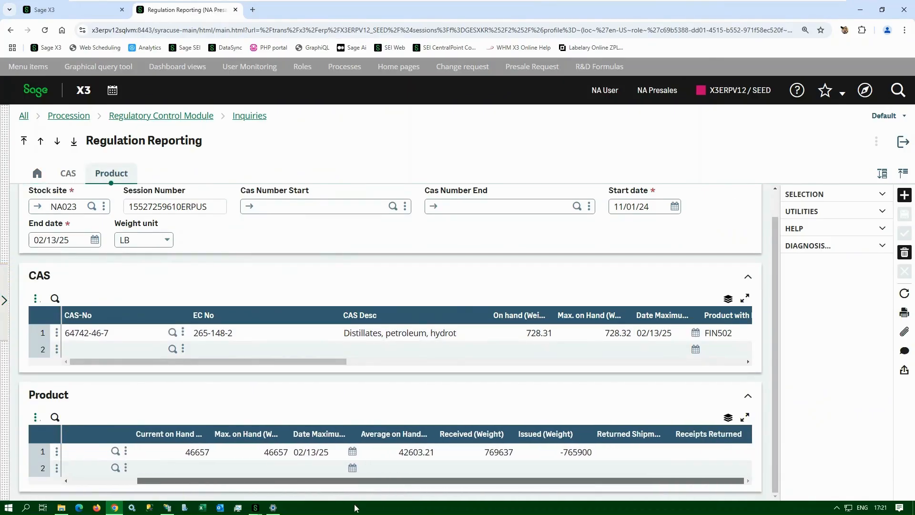
click(905, 312)
click(842, 317)
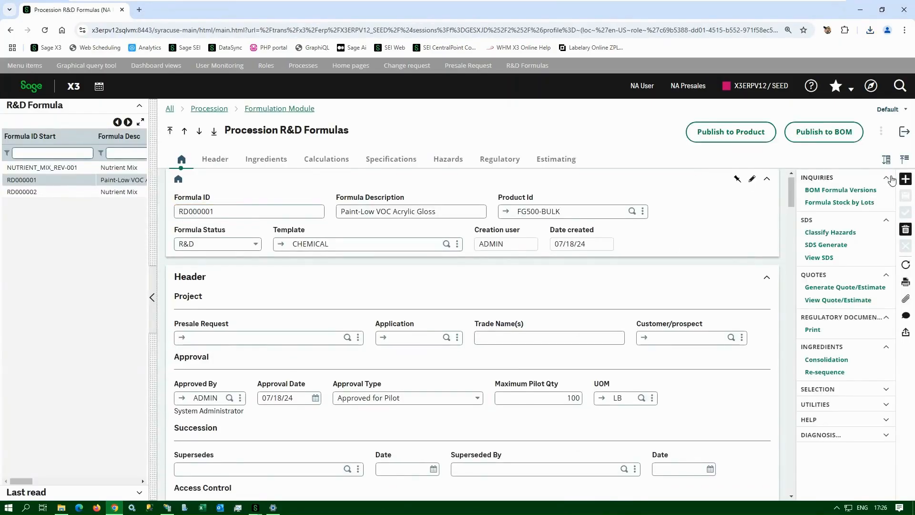
- Start a new R&D formula from the CHEMICAL template for product INT501
click(904, 181)
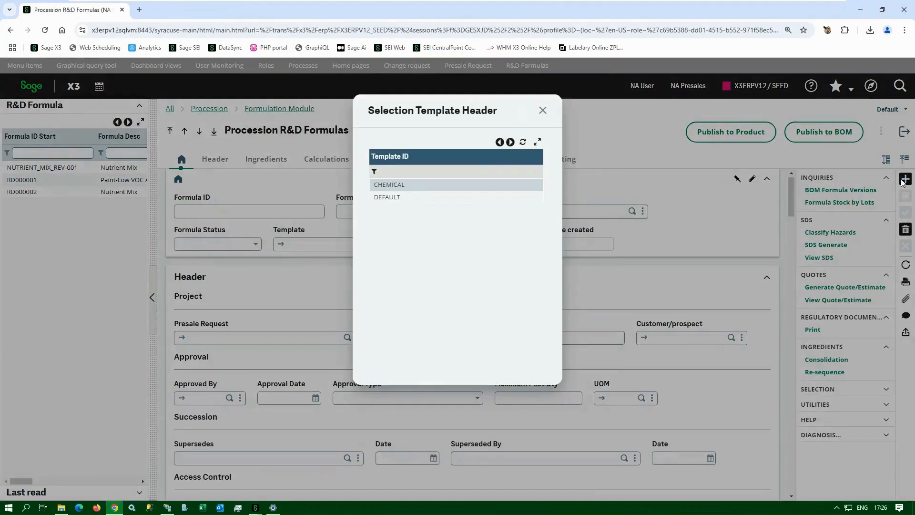
click(398, 184)
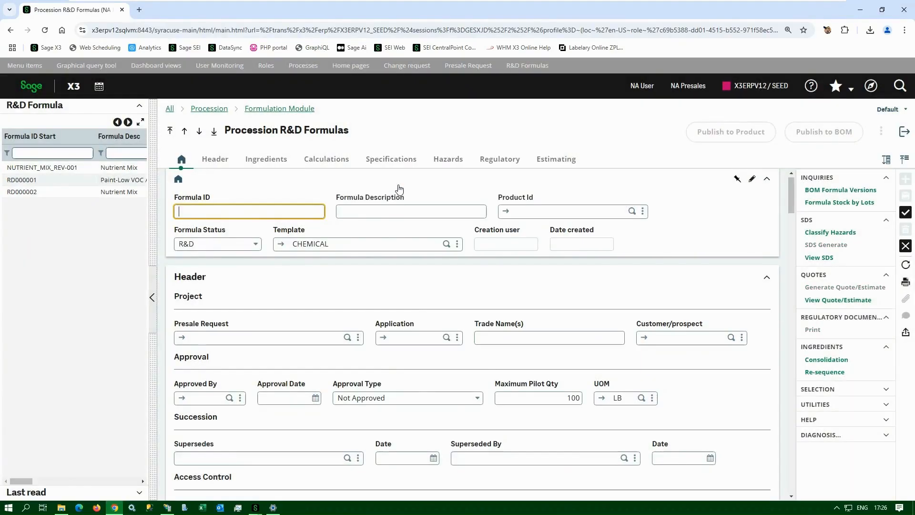
click(535, 211)
text(inT)
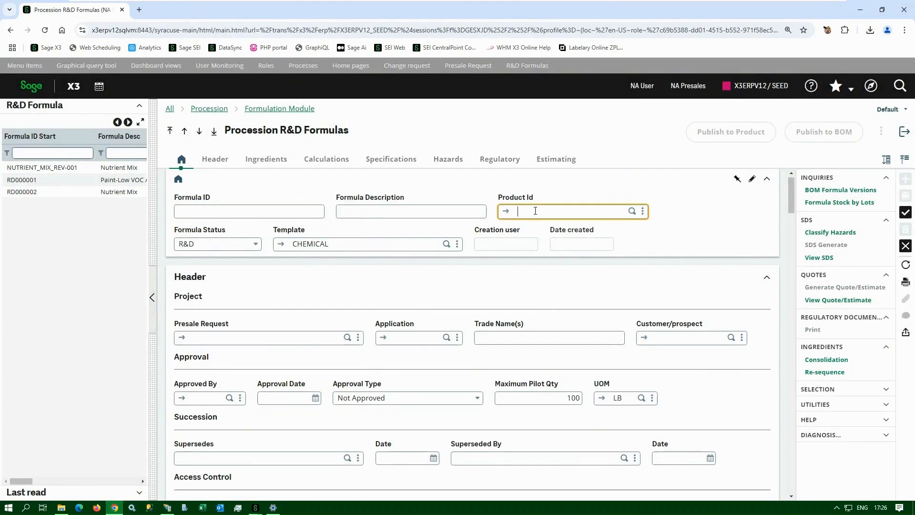
text(50)
key(Tab)
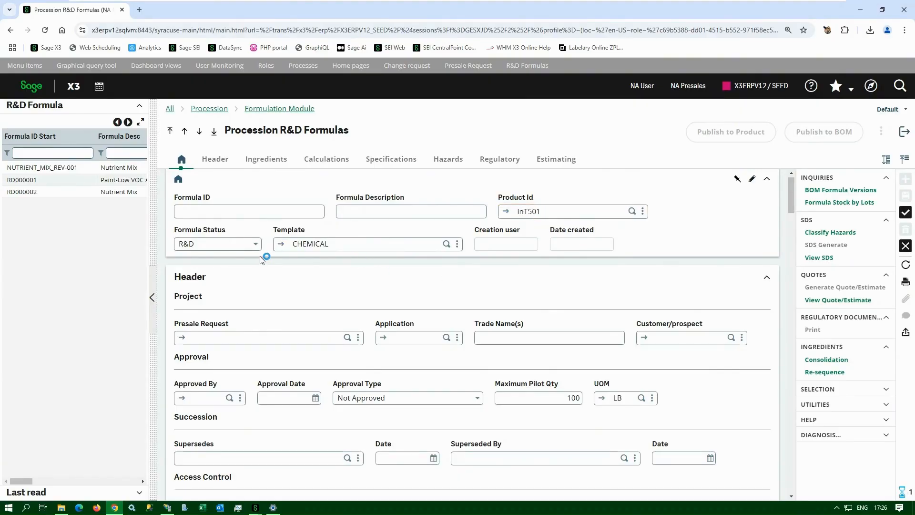
- Link presale request TSR0000001 to the formula and set its trade name to ACME Lube
scroll(262, 260, down, 1)
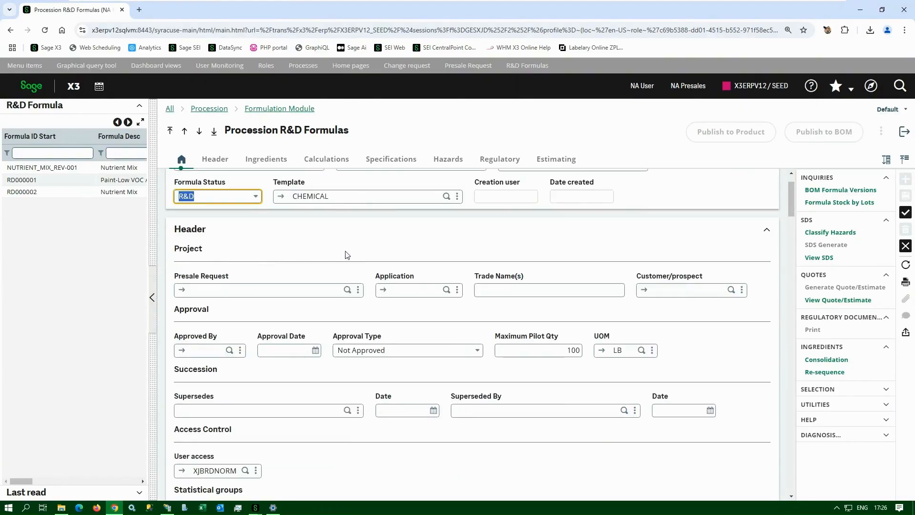
click(347, 290)
click(168, 184)
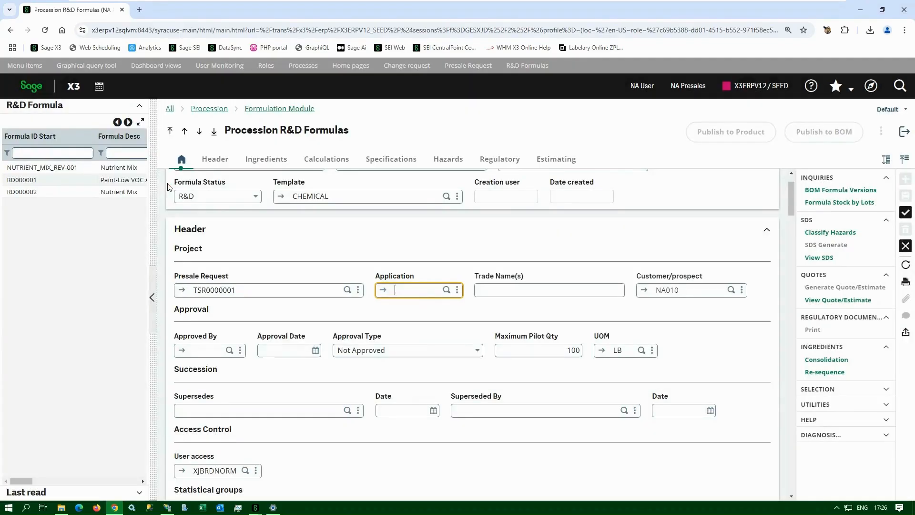
click(447, 290)
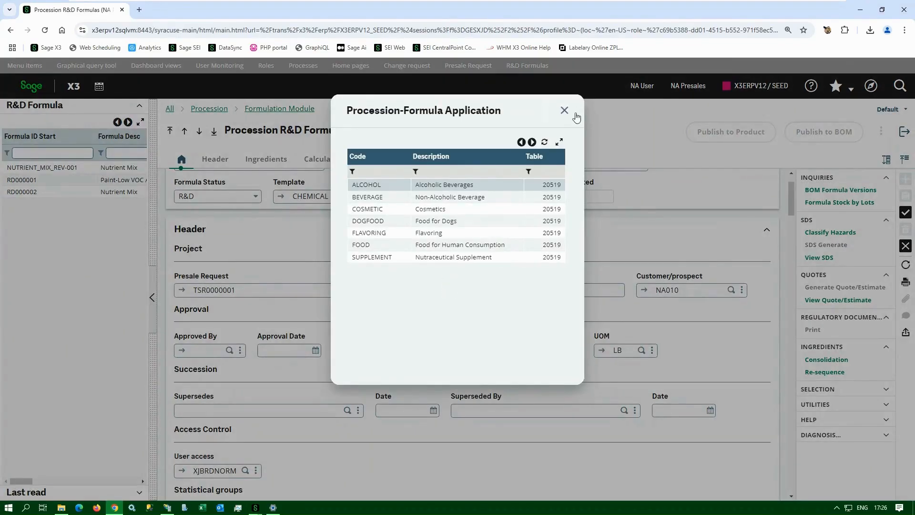
click(562, 114)
click(515, 289)
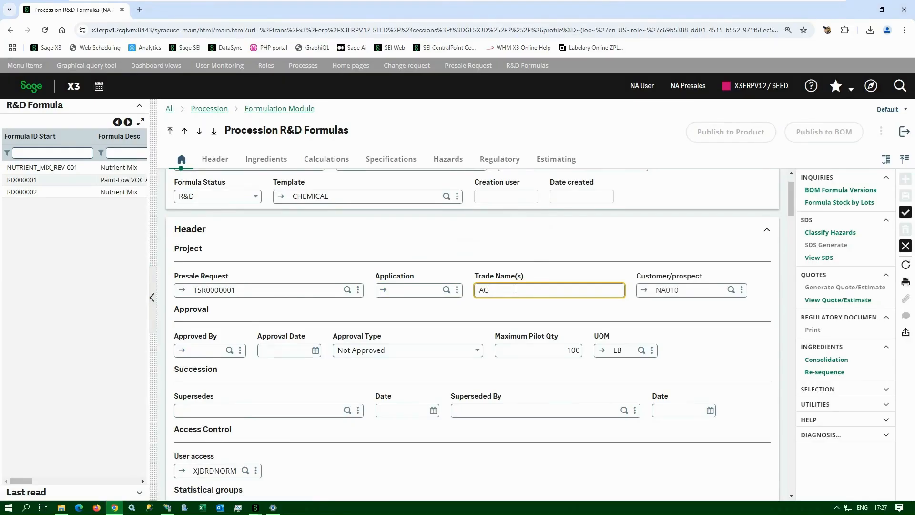
text(ACME Lube)
key(Tab)
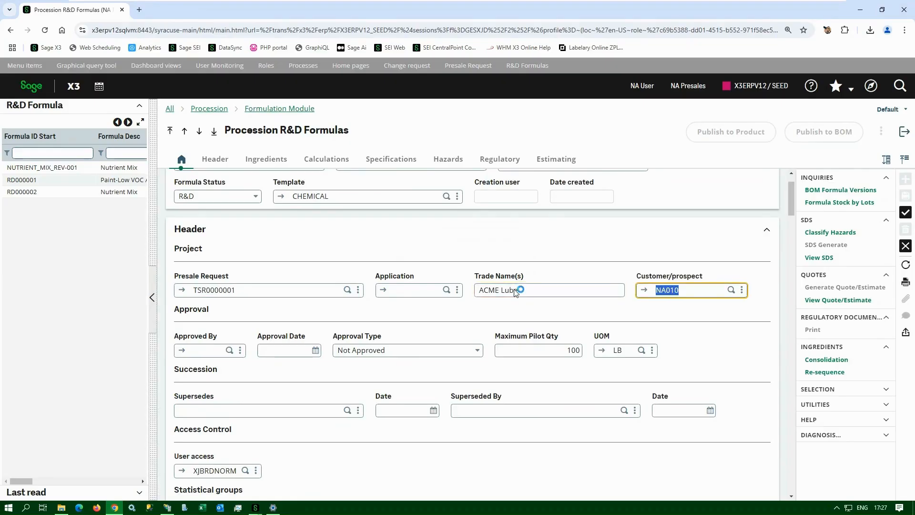
key(Tab)
- Enter "New Formulation based on INT001" as the formula header's additional text
scroll(399, 329, down, 4)
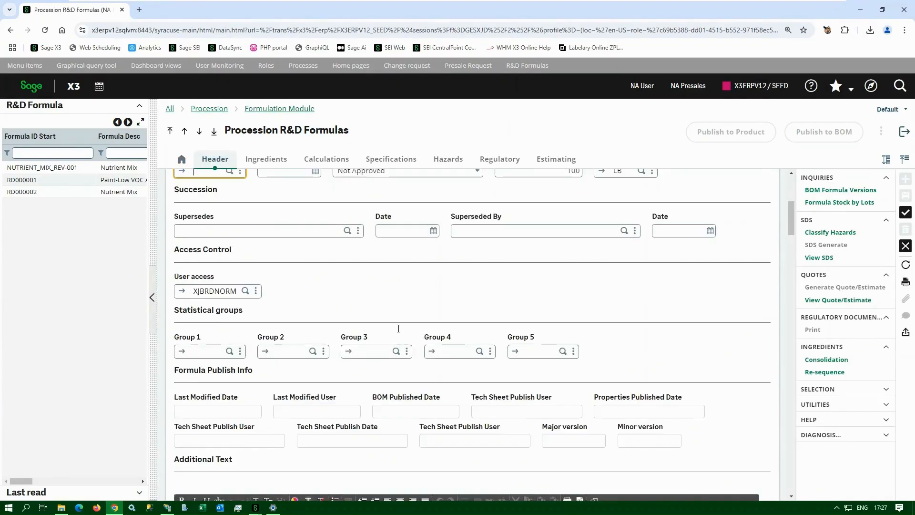
scroll(399, 328, down, 6)
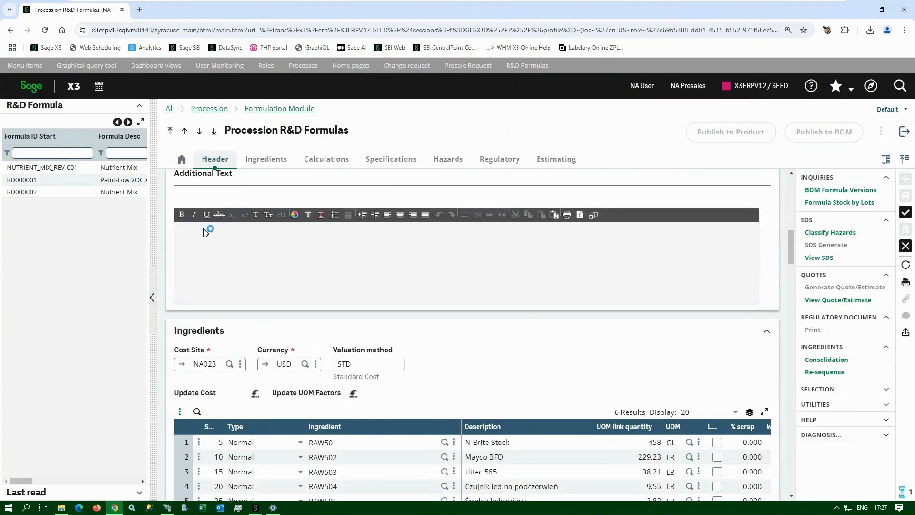
click(205, 232)
text(New Formulation based on INT)
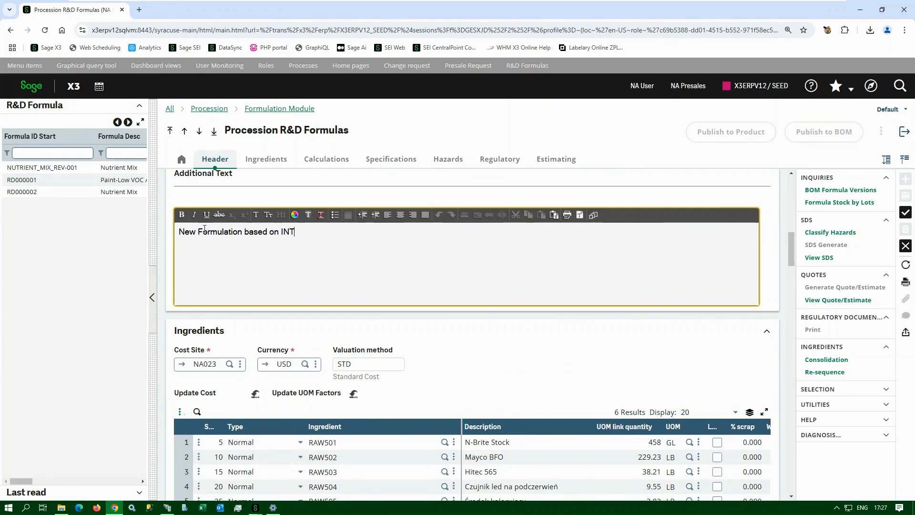
text(001)
key(Tab)
- Set the UOM link quantity of ingredient RAW501 (N-Brite Stock) to 460 GL
scroll(648, 286, down, 4)
click(649, 251)
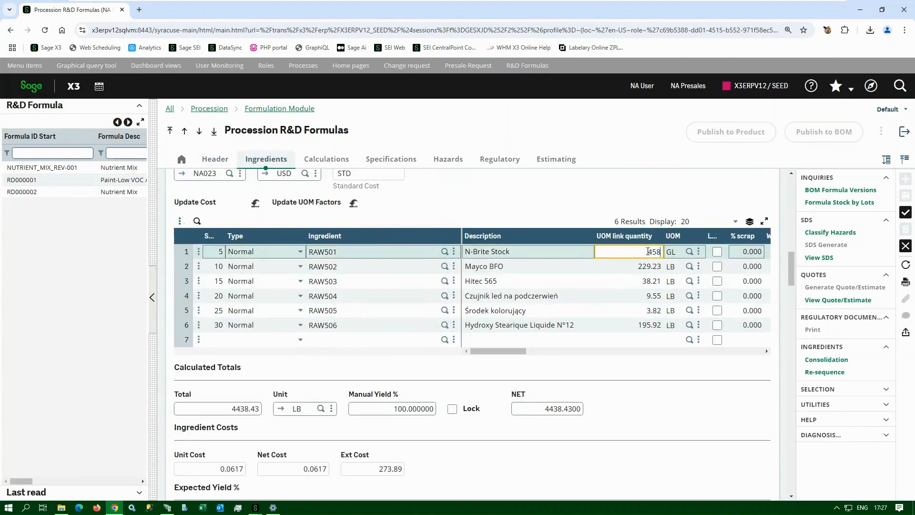
drag(648, 251, 711, 252)
text(460)
click(439, 459)
- Examine the ingredients' weight and volume percentages and the formula's calculated equation results
drag(492, 351, 515, 353)
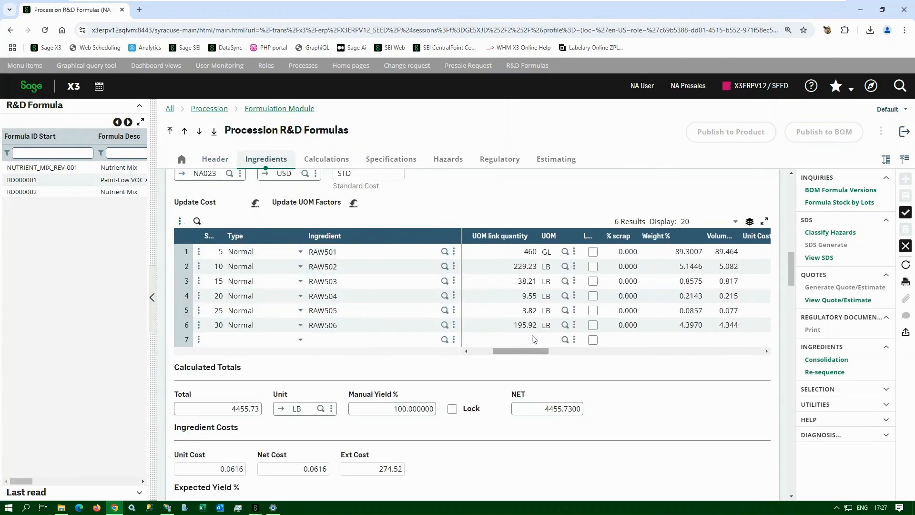
click(528, 295)
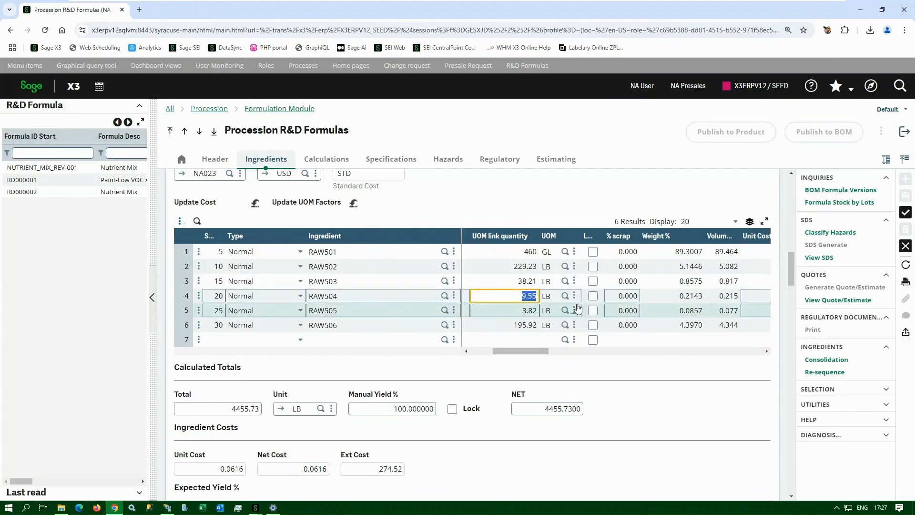
drag(539, 352, 584, 352)
scroll(357, 267, down, 9)
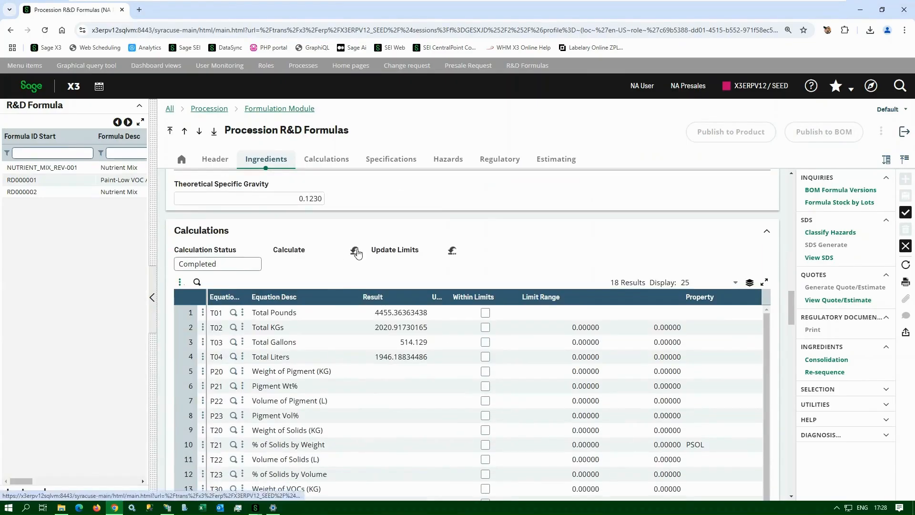
scroll(357, 253, down, 2)
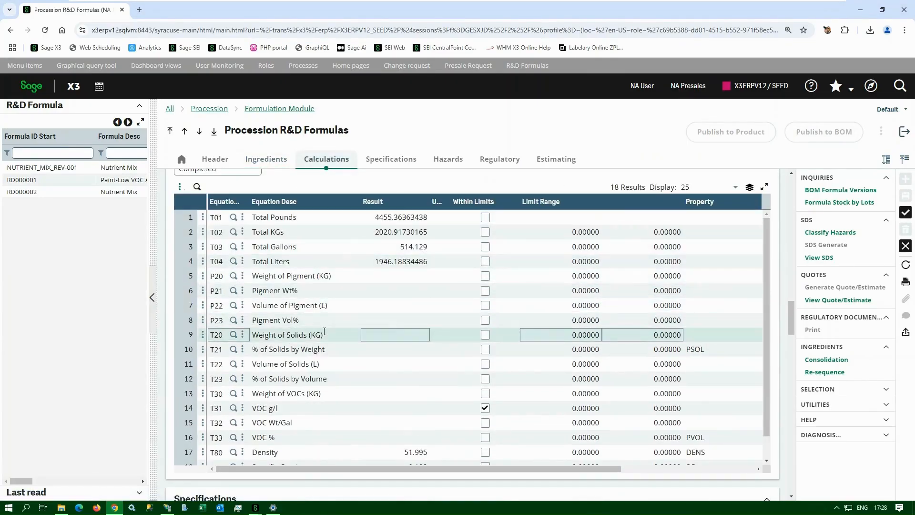
- Add the QC20 Appearance question to the formula's specifications and enter the instruction "Mix at 140 deg for 30 min"
scroll(324, 331, down, 2)
scroll(249, 311, down, 5)
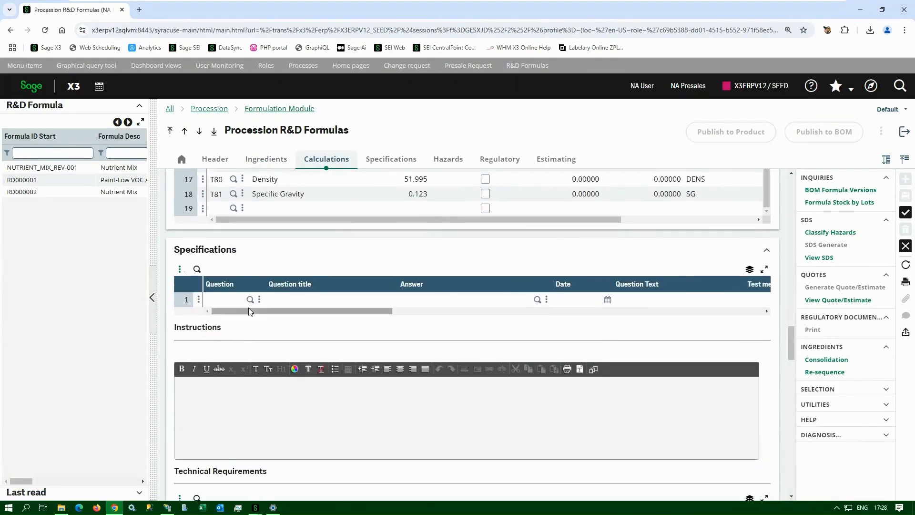
click(250, 299)
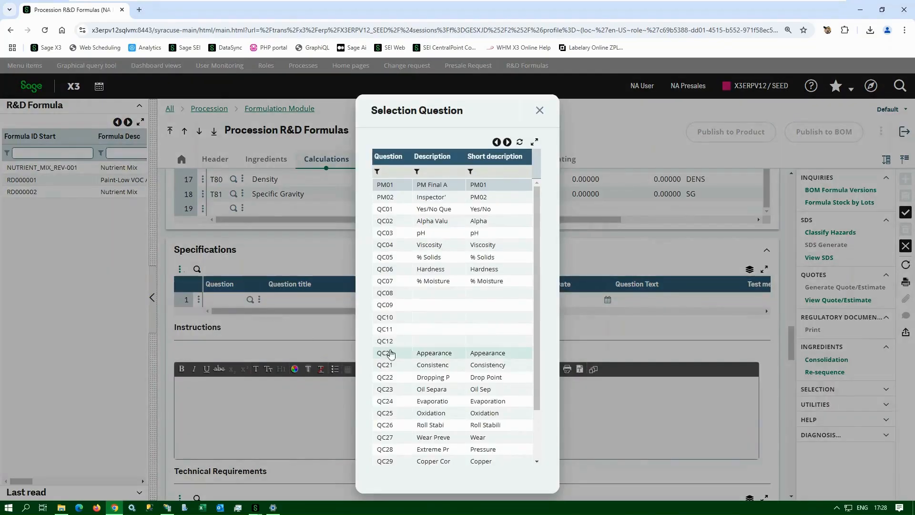
click(391, 353)
click(217, 329)
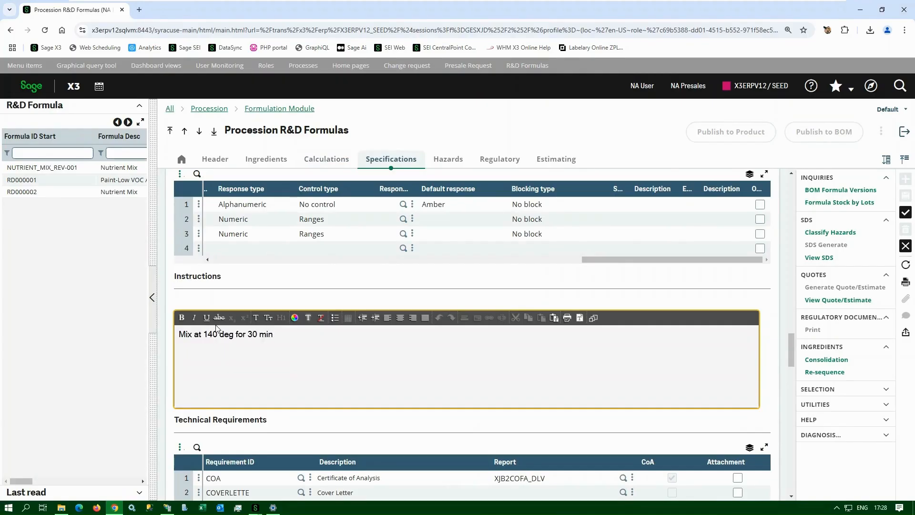
- Add the MRK01 Marketing additional cost of 20000 as a Fixed type with its Show On option enabled
scroll(217, 329, down, 15)
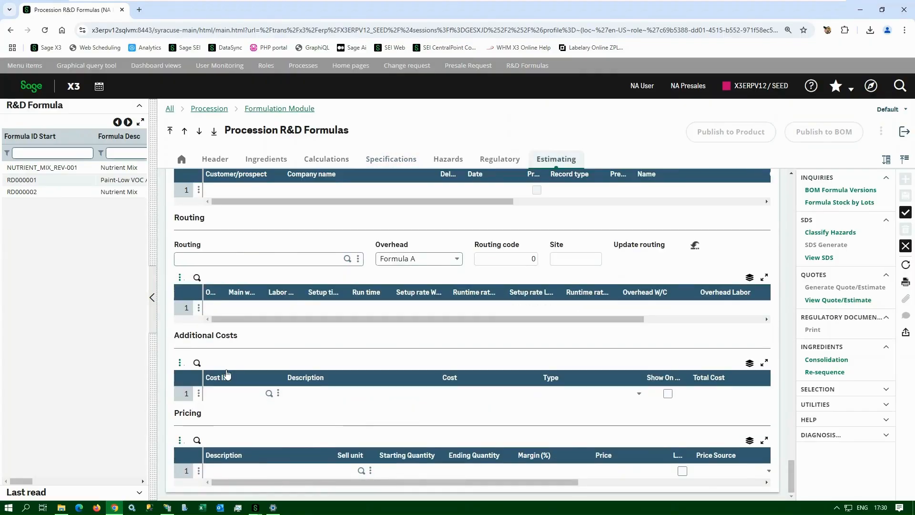
click(269, 393)
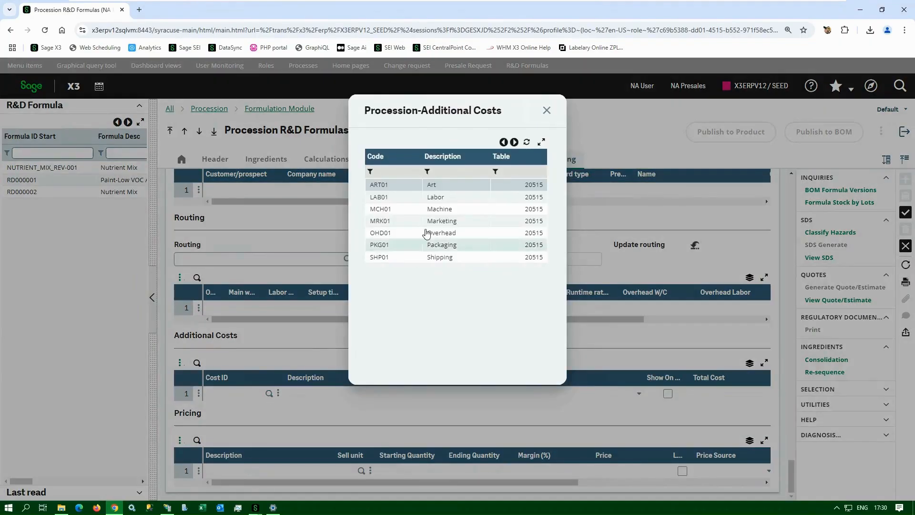
click(434, 221)
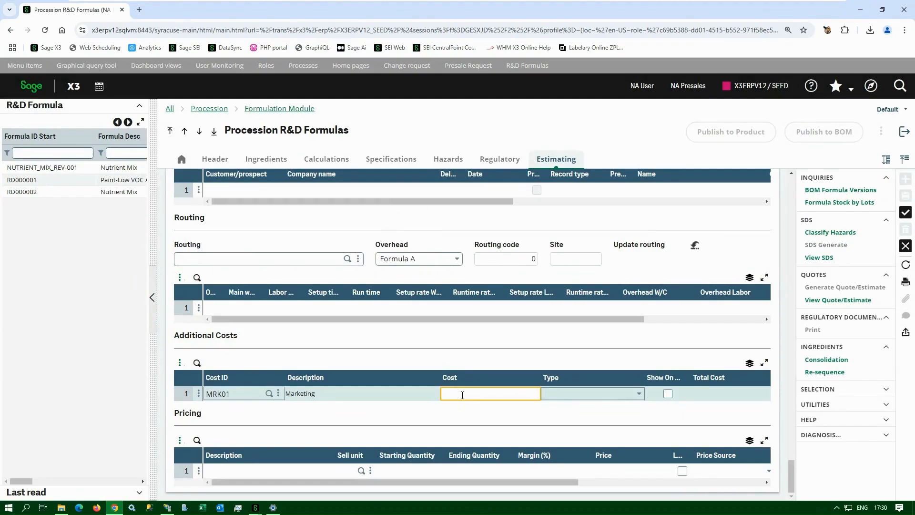
text(20000)
key(Tab)
click(639, 394)
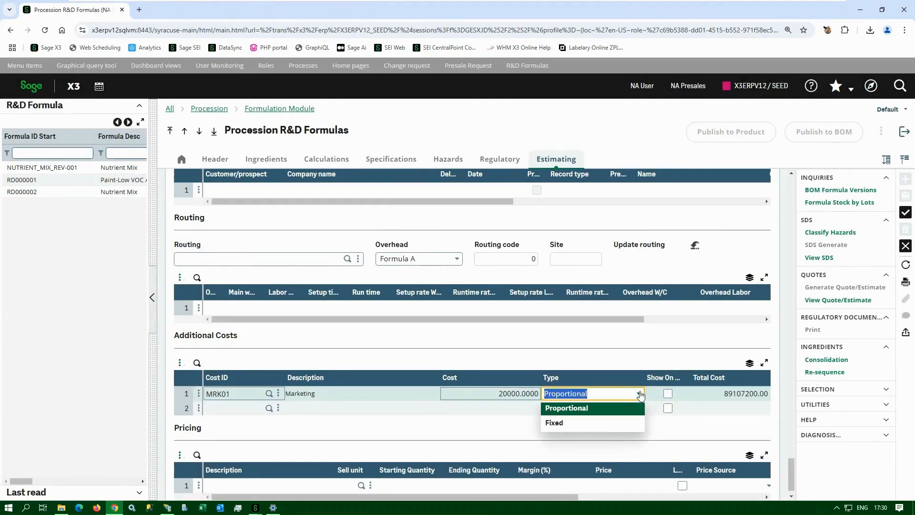
click(553, 423)
click(667, 394)
key(Tab)
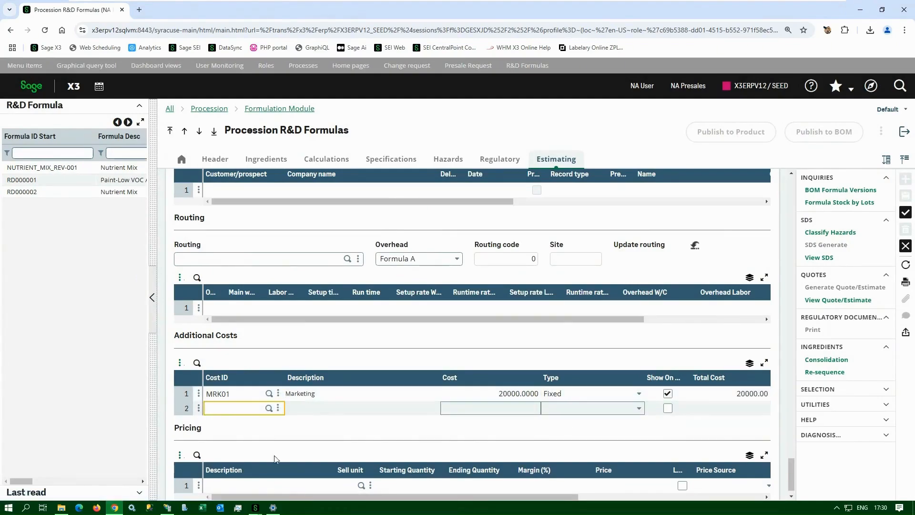
- Add the PKG01 Packaging cost of 1 as Proportional with its Show On option enabled, and save the formula
click(268, 408)
click(458, 241)
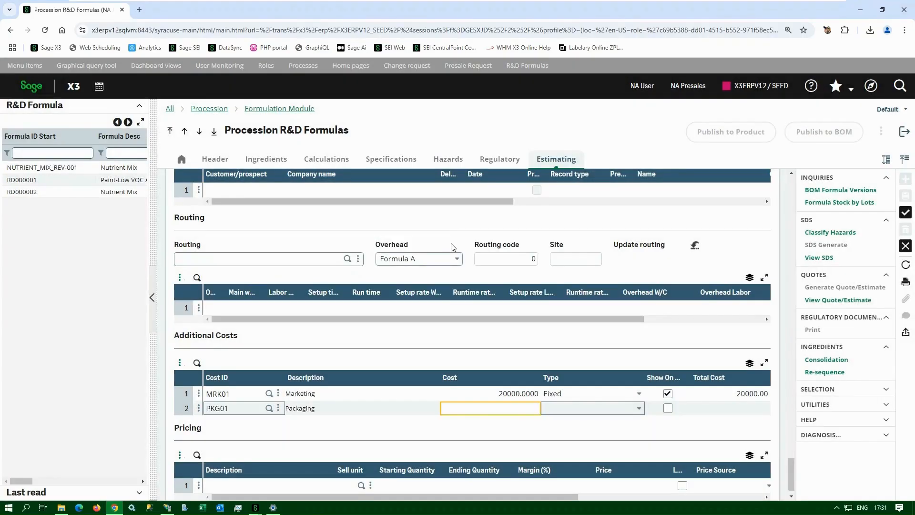
text(1)
key(Tab)
click(667, 408)
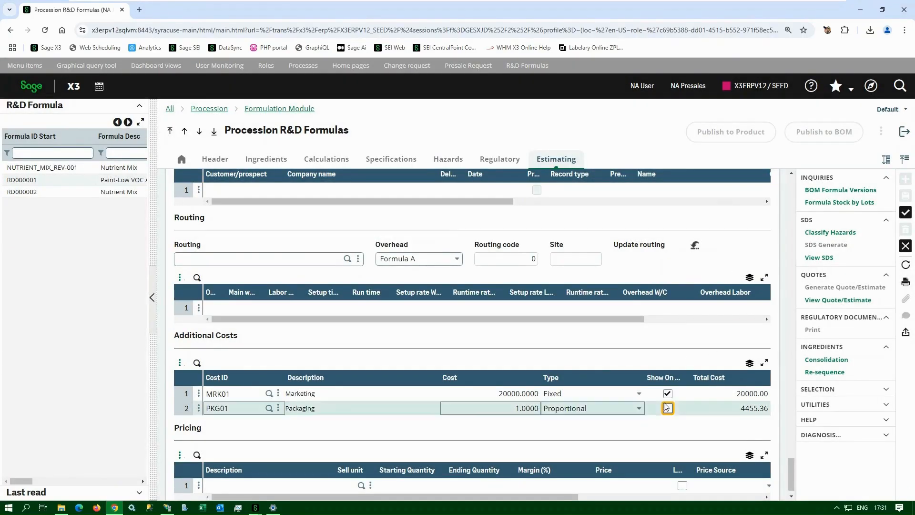
scroll(357, 359, down, 1)
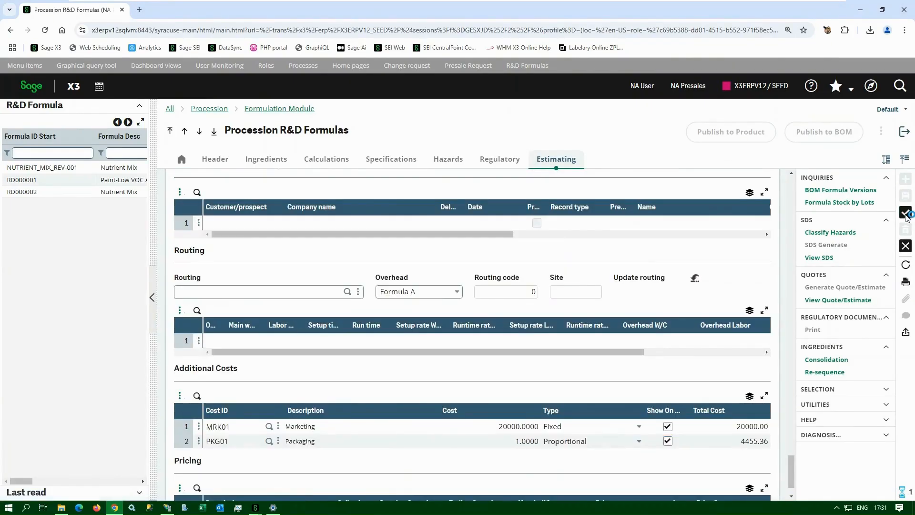
click(905, 213)
- Generate a sales quote from the formula with CORP as the delivery address
click(830, 288)
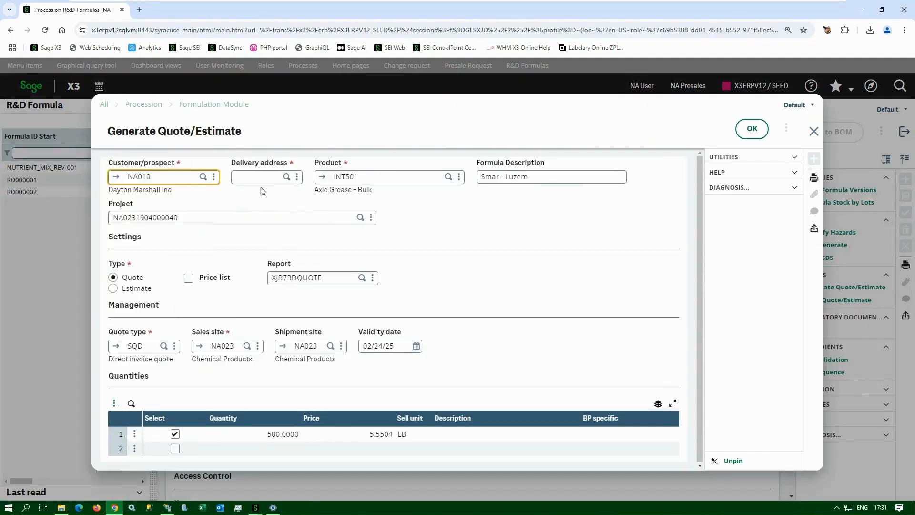
click(289, 179)
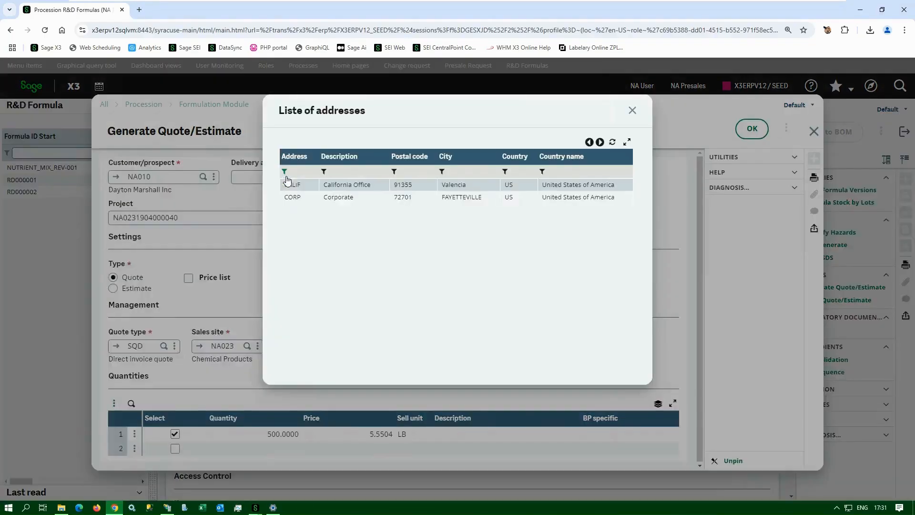
click(340, 204)
key(Tab)
key(Tab)
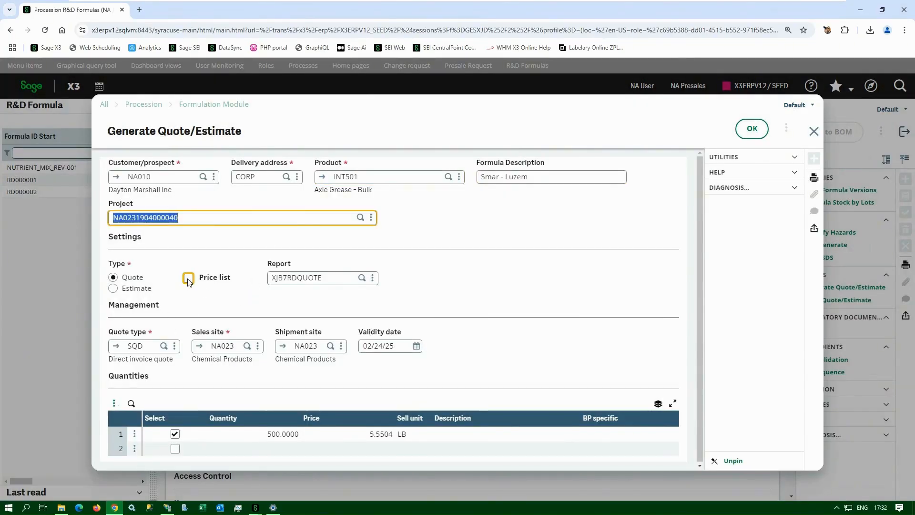
click(752, 129)
- Review the generated sales quote's management details, product line and totals, and close the quote
scroll(240, 258, down, 10)
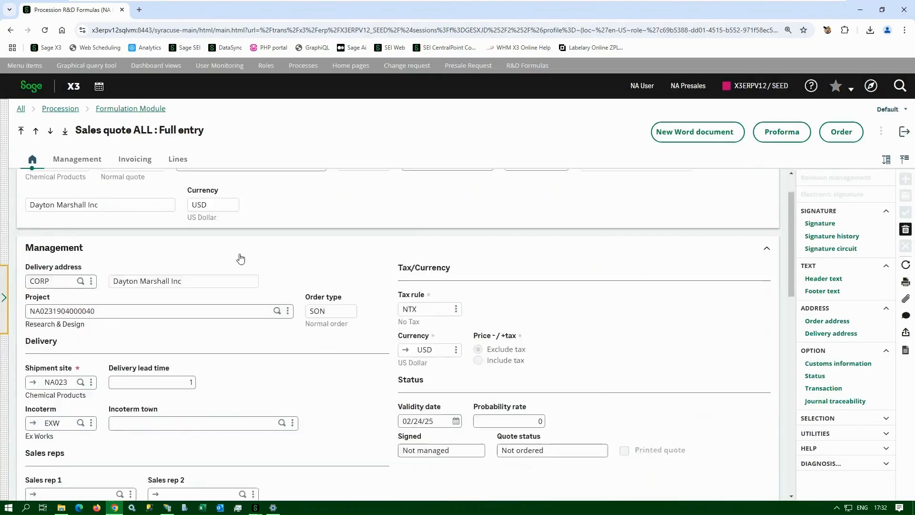
scroll(240, 258, down, 6)
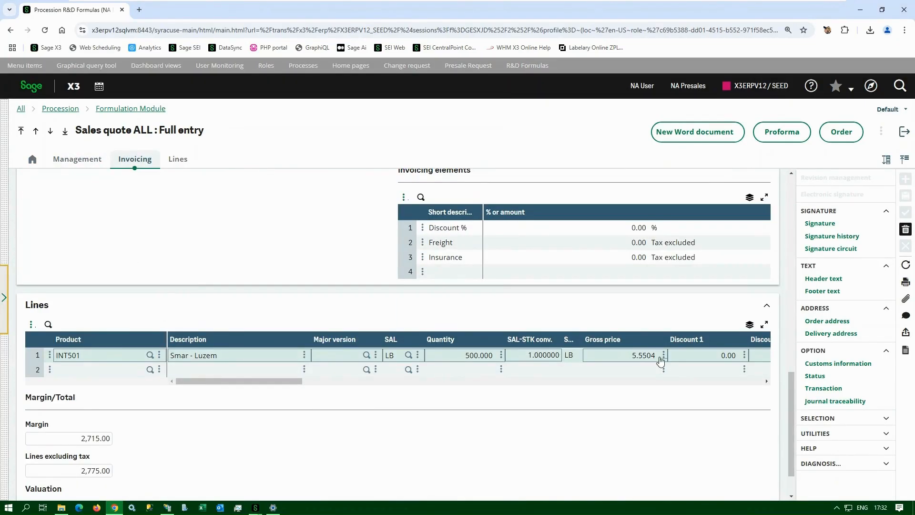
scroll(660, 362, down, 1)
click(904, 131)
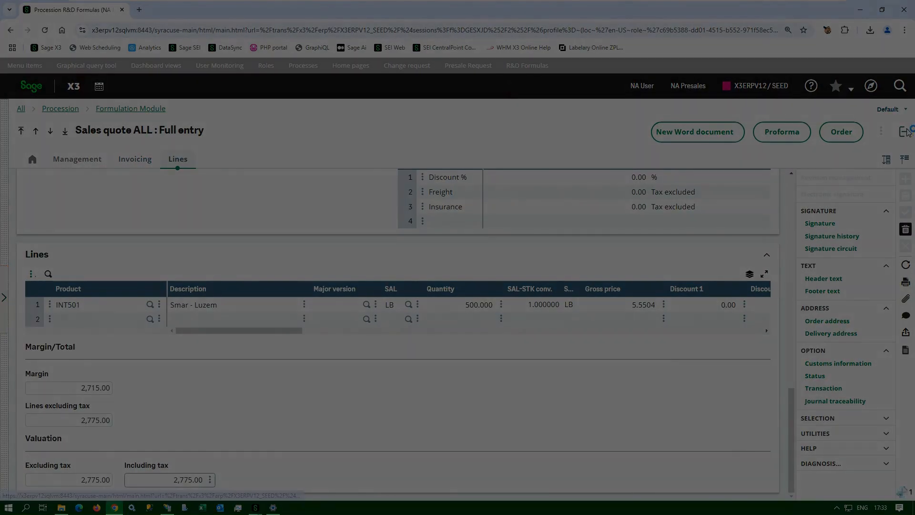